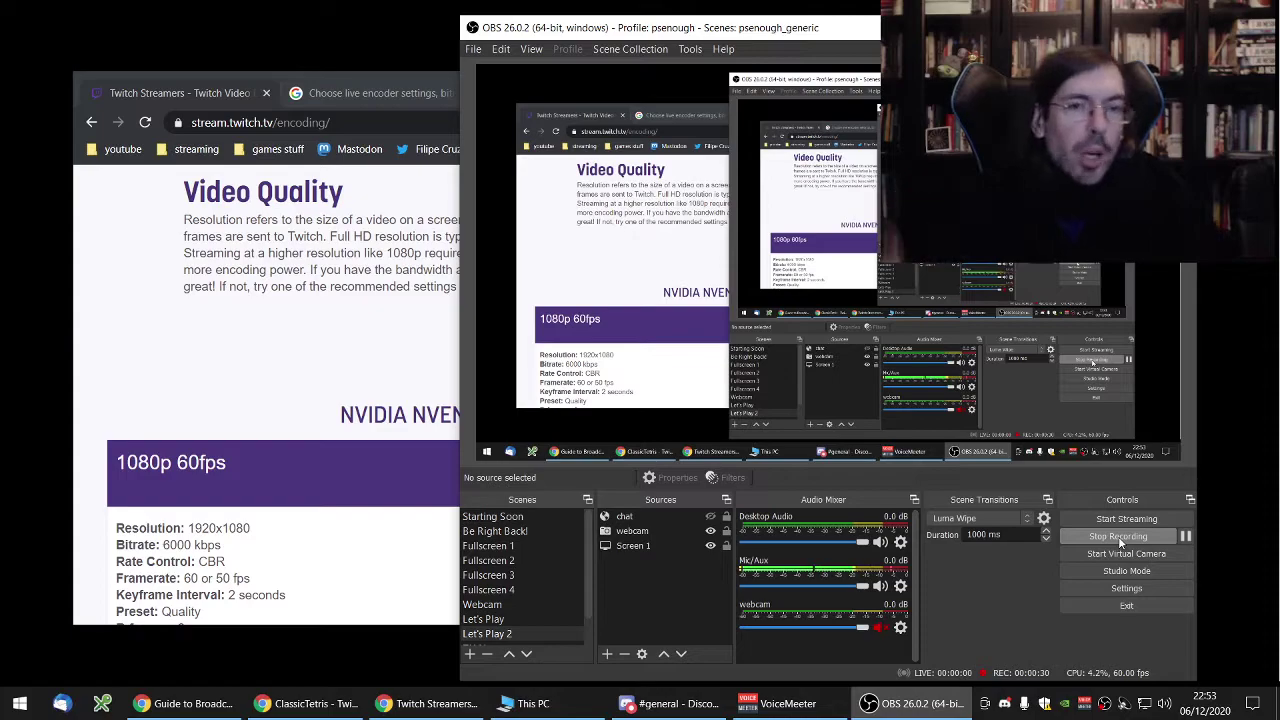
# Review the advanced streaming output settings and the video resolution settings in OBS, and close the settings.
pyautogui.click(1128, 591)
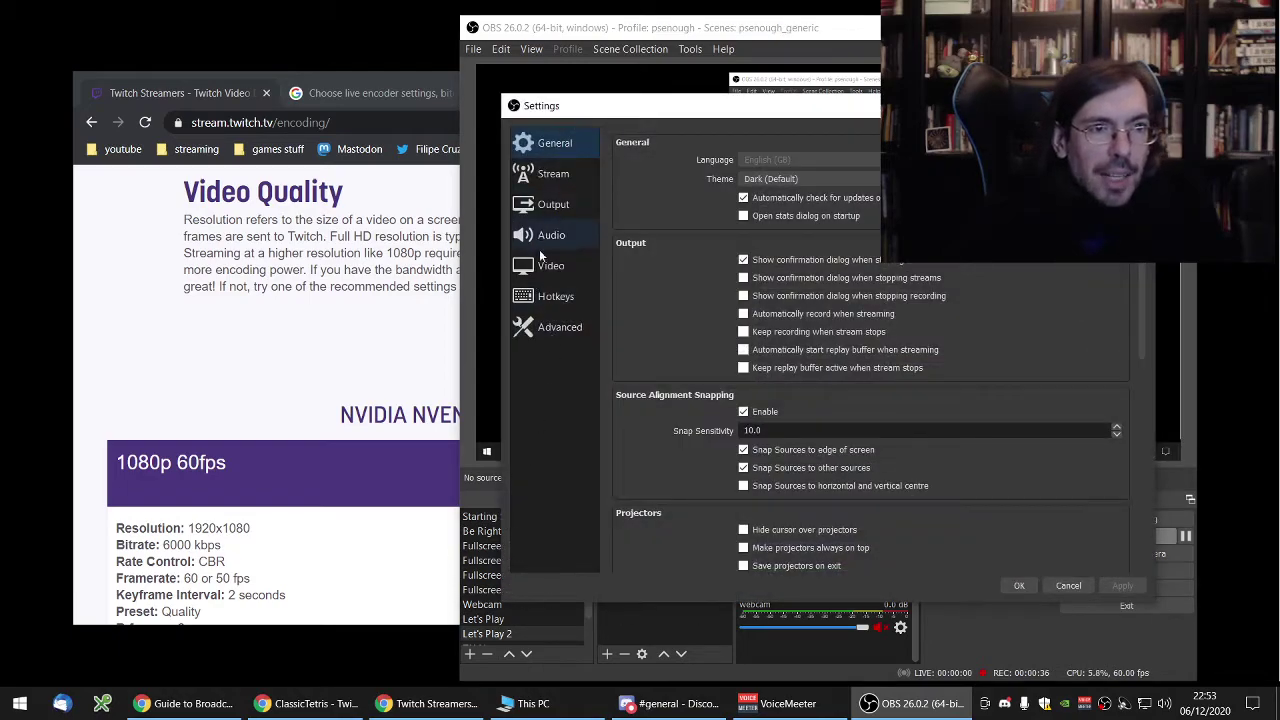
pyautogui.click(553, 204)
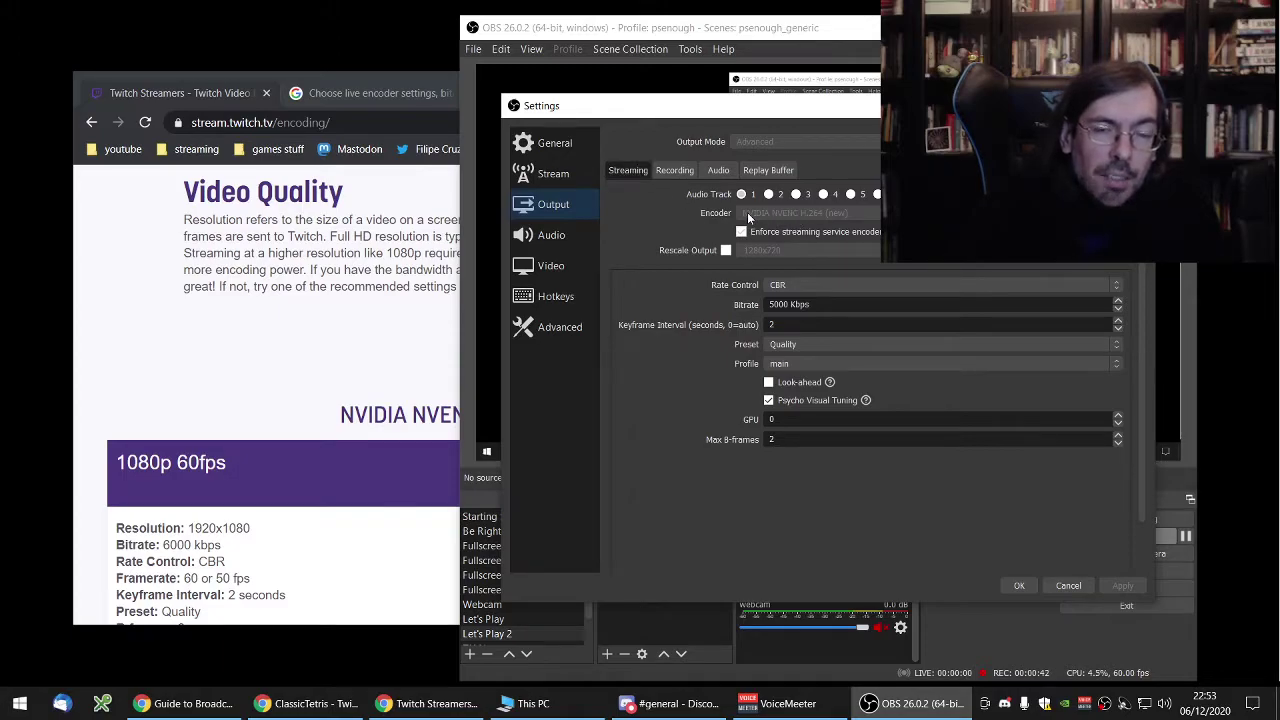
pyautogui.moveTo(830, 106); pyautogui.dragTo(600, 130)
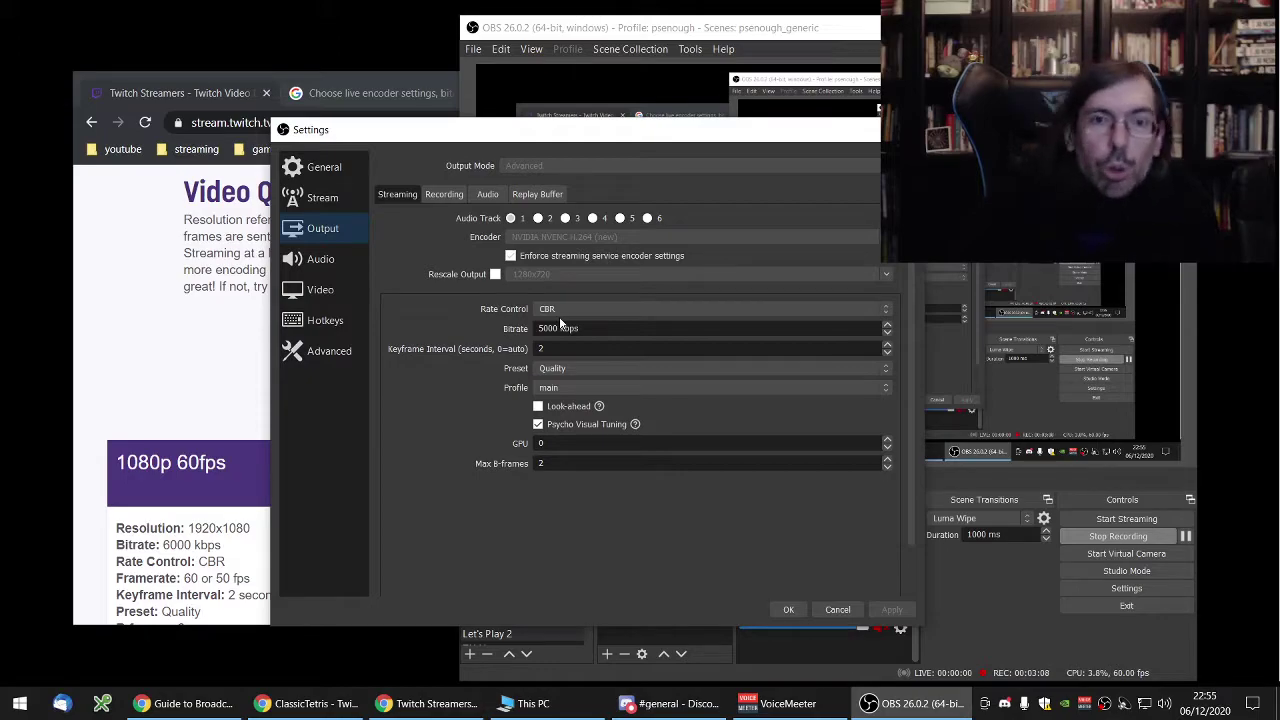
pyautogui.click(329, 299)
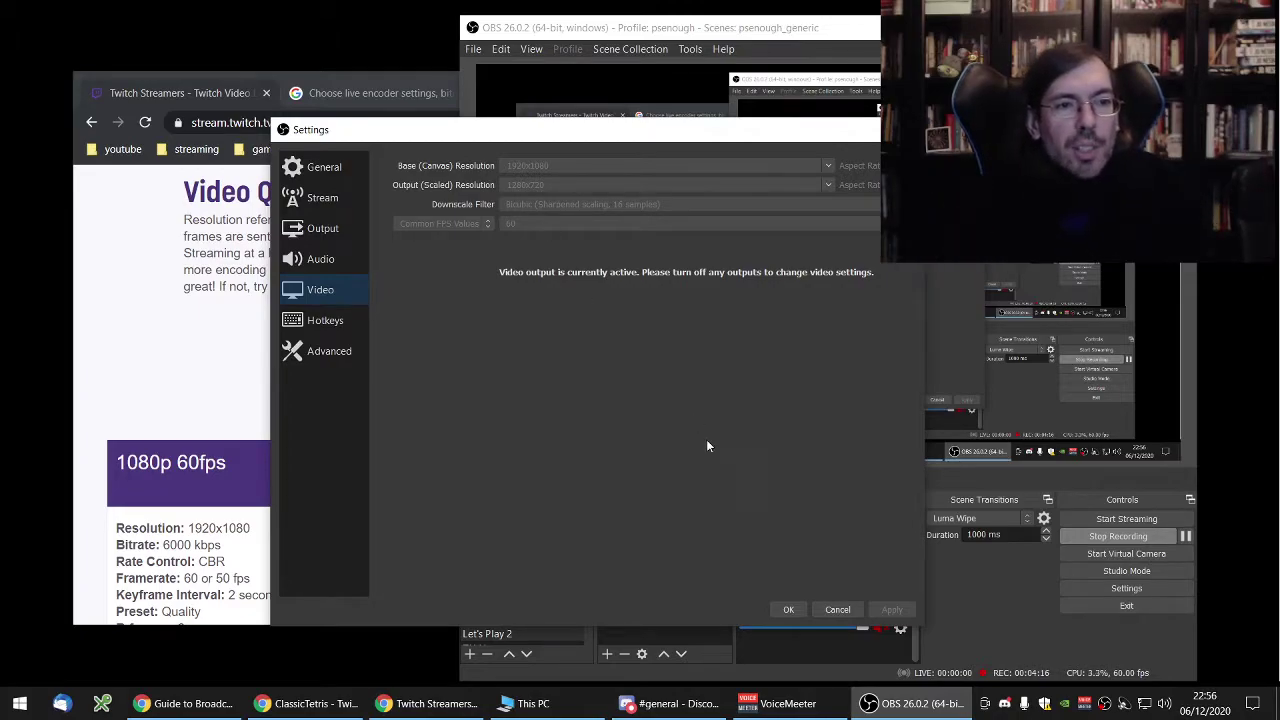
pyautogui.click(788, 609)
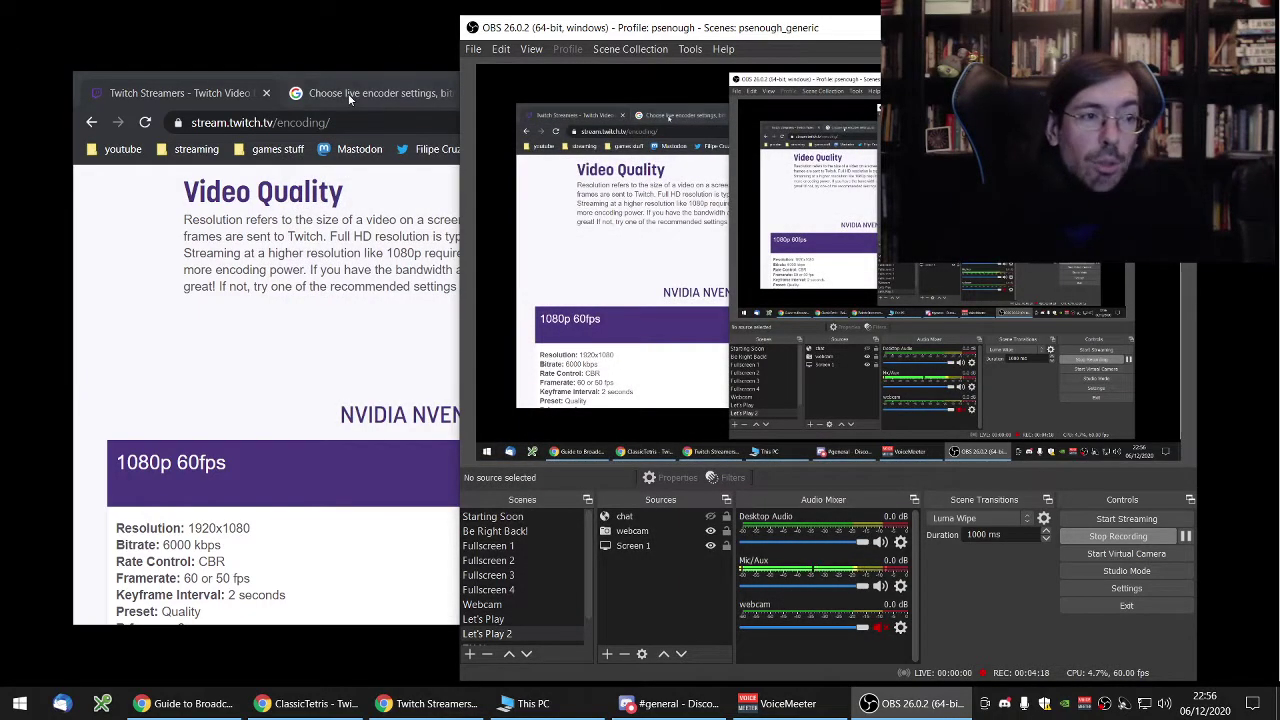
# Switch to the Twitch encoding guide in Chrome and examine the recommended bitrate for 1080p 60fps under NVIDIA NVENC Specs.
pyautogui.click(335, 333)
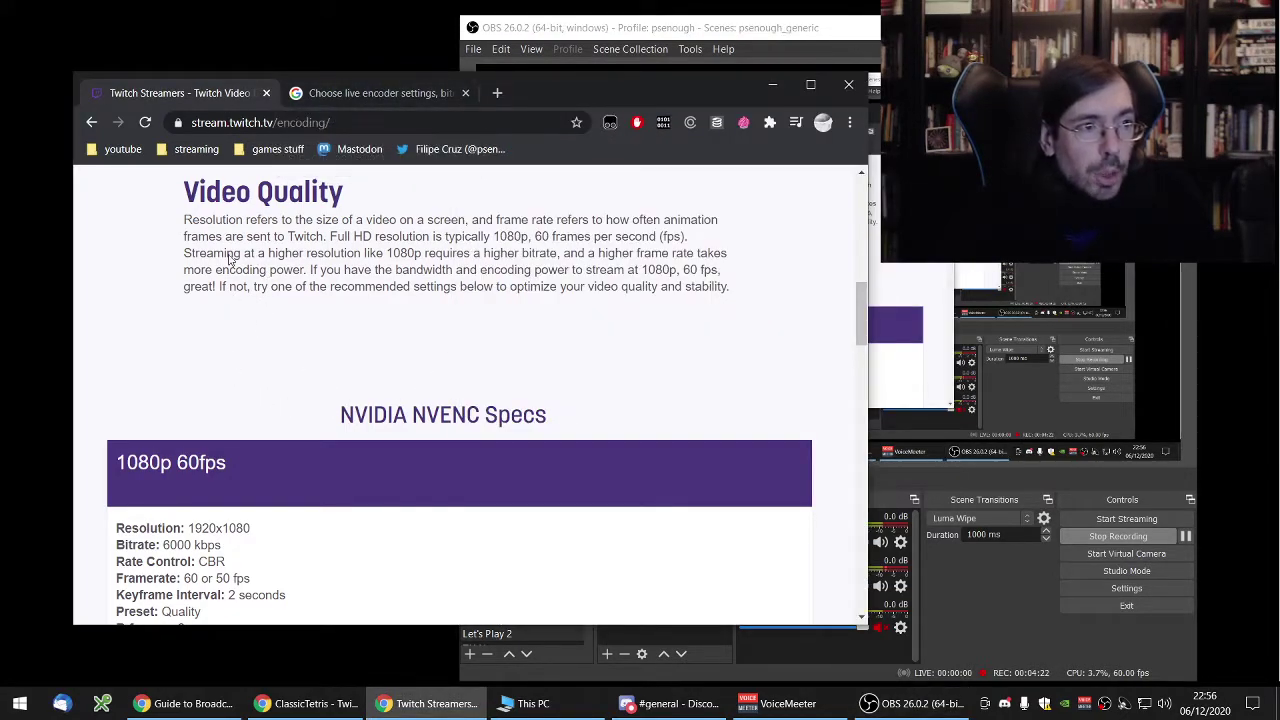
pyautogui.hotkey('ctrl', 'l')
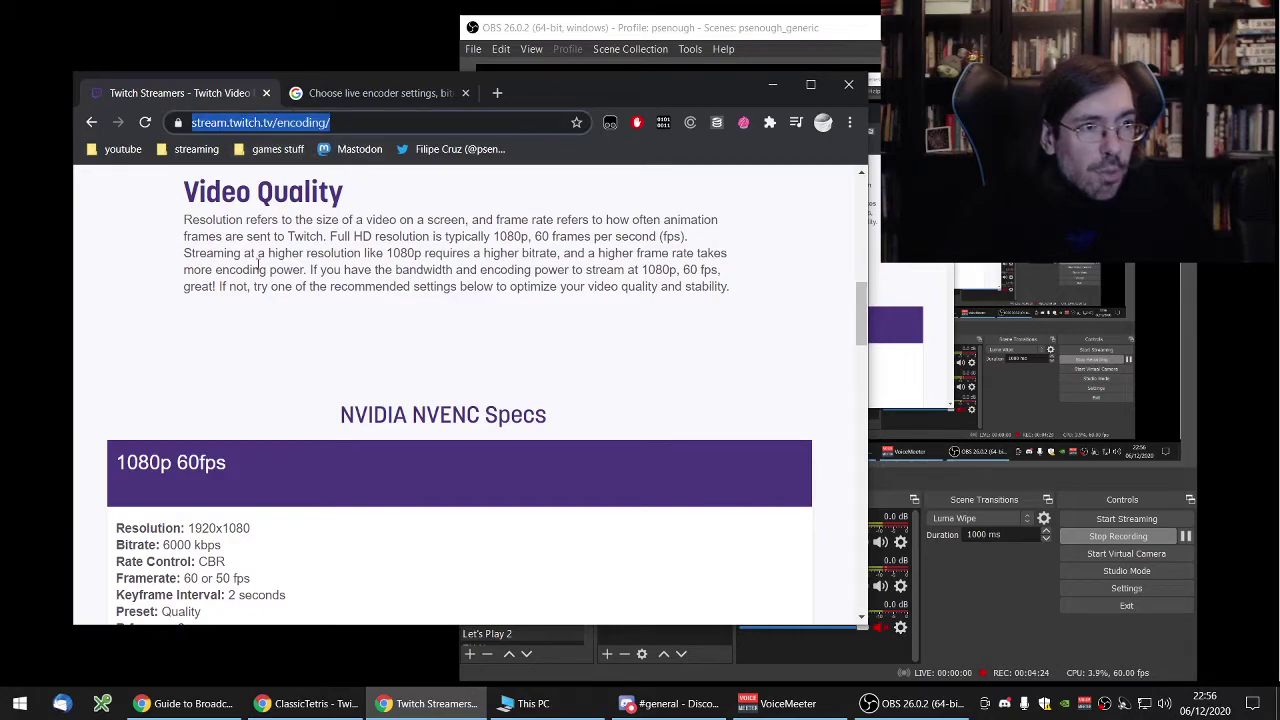
pyautogui.scroll(-2, 522, 296)
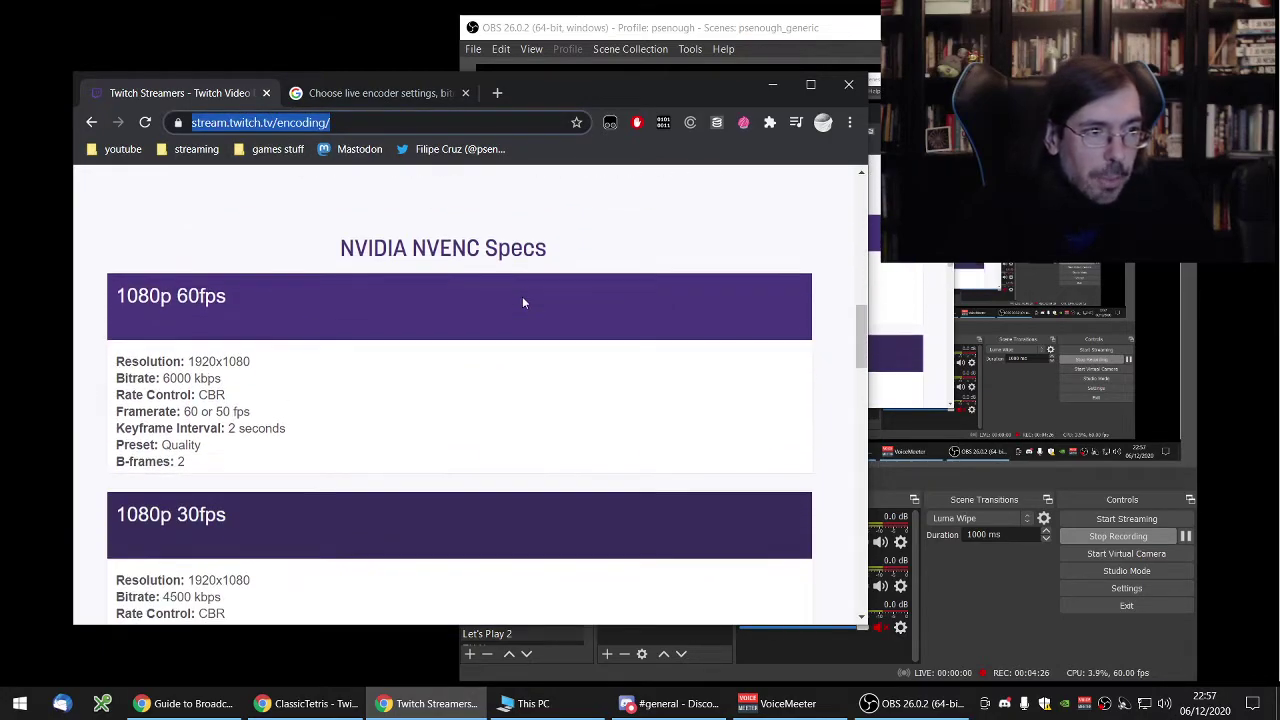
pyautogui.scroll(-1, 520, 297)
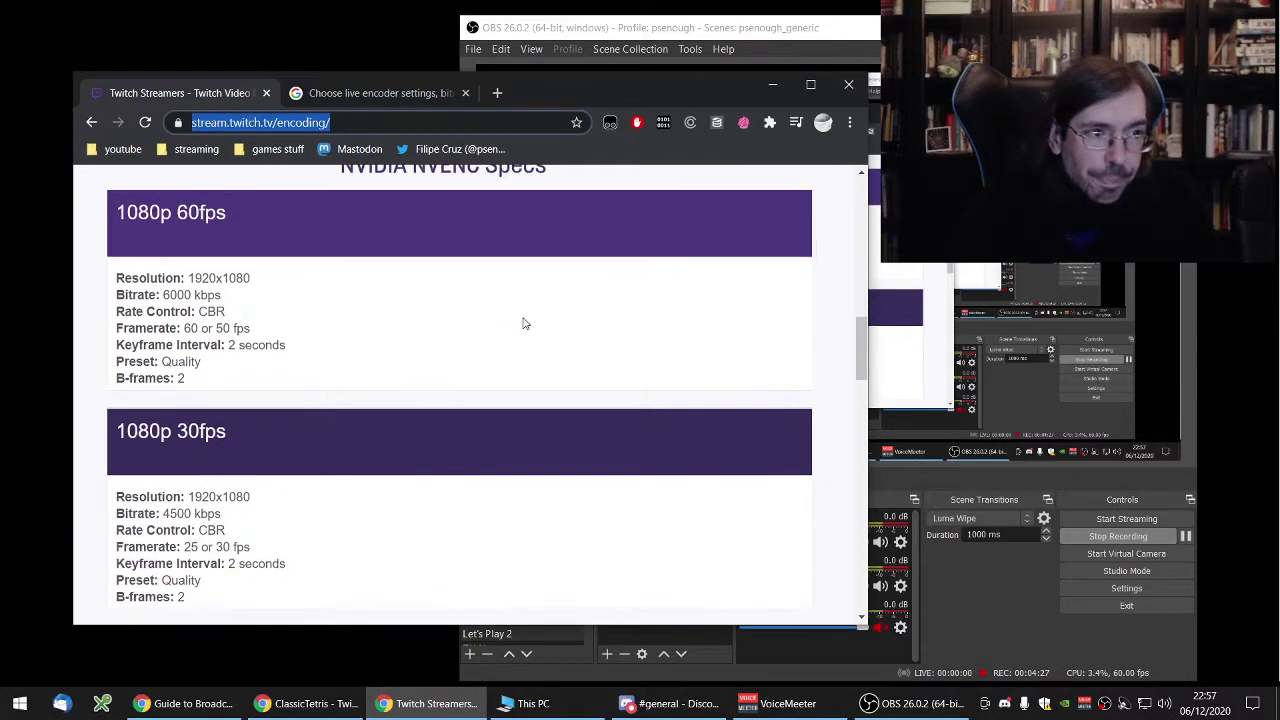
pyautogui.moveTo(228, 213); pyautogui.dragTo(152, 213)
pyautogui.click(213, 292)
pyautogui.moveTo(221, 294); pyautogui.dragTo(155, 295)
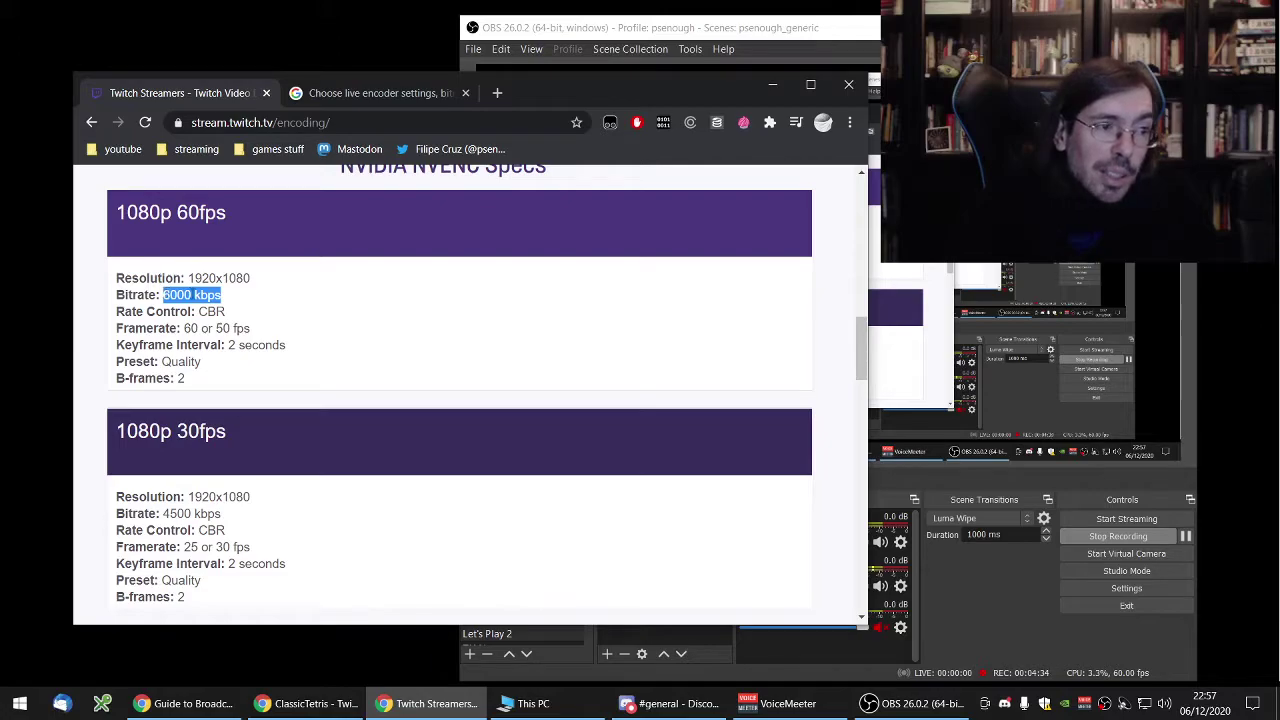
pyautogui.click(198, 308)
pyautogui.moveTo(190, 294); pyautogui.dragTo(155, 295)
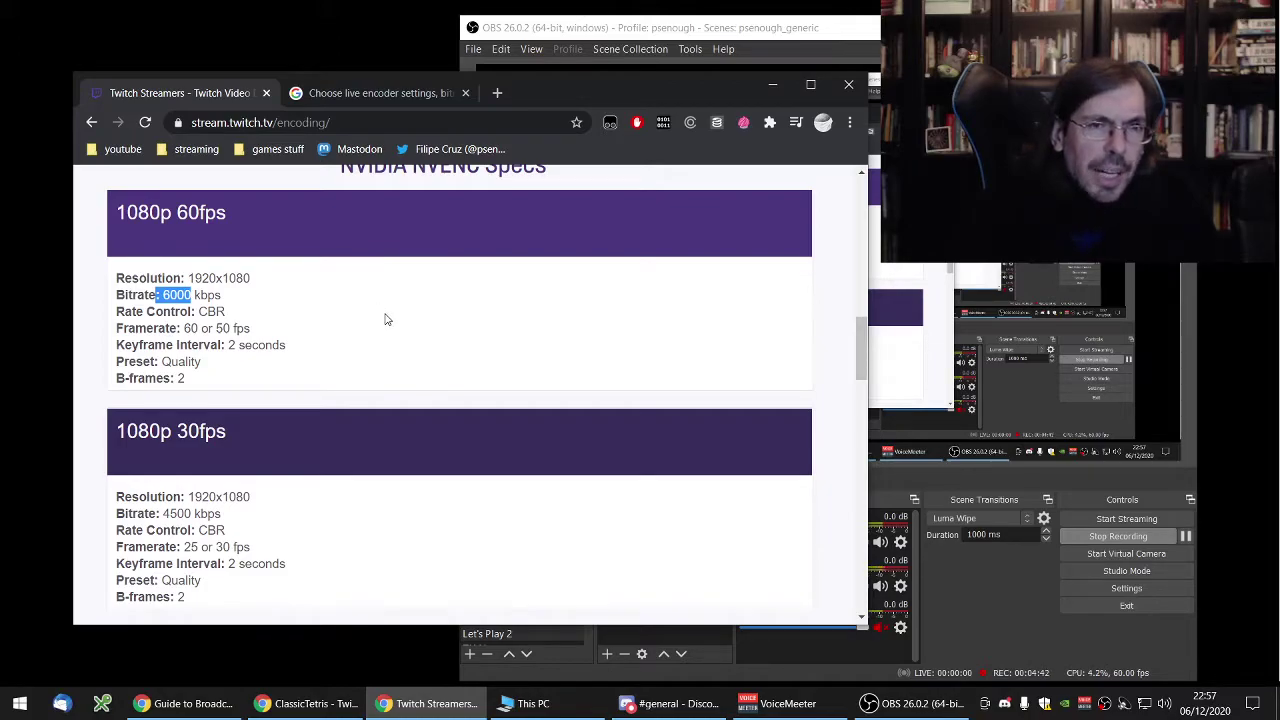
pyautogui.click(194, 290)
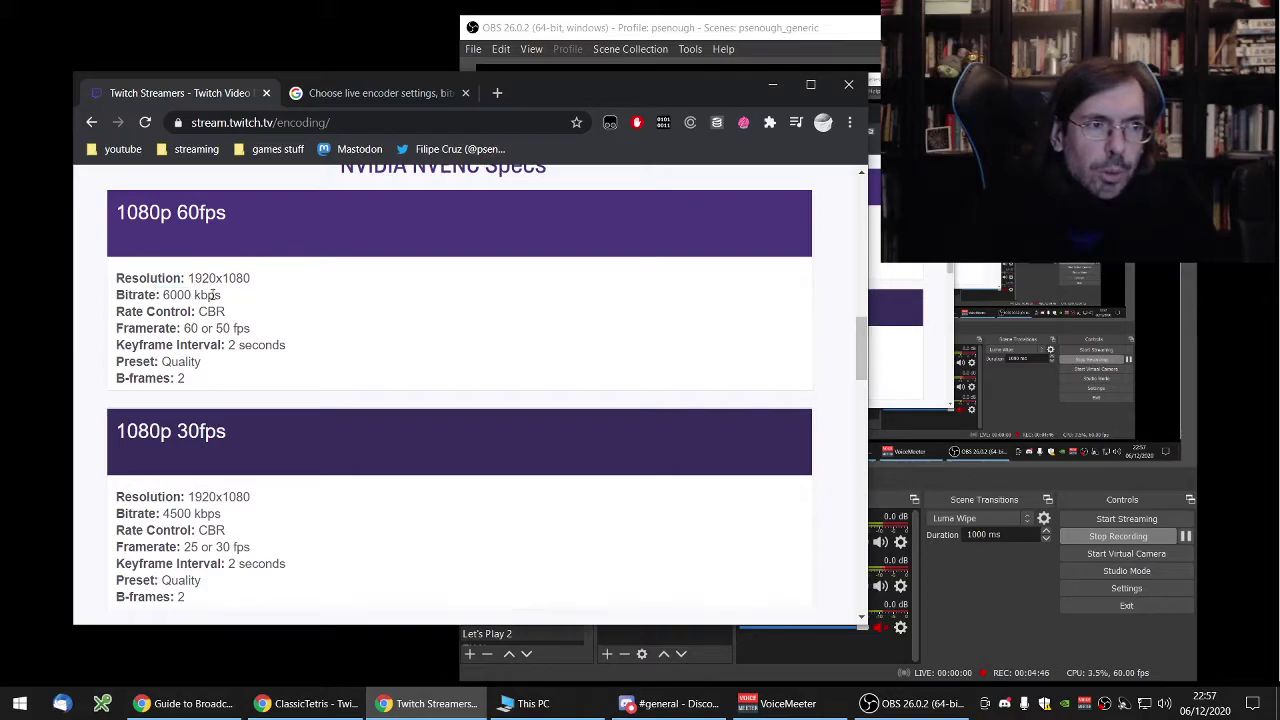
pyautogui.moveTo(214, 295); pyautogui.dragTo(145, 295)
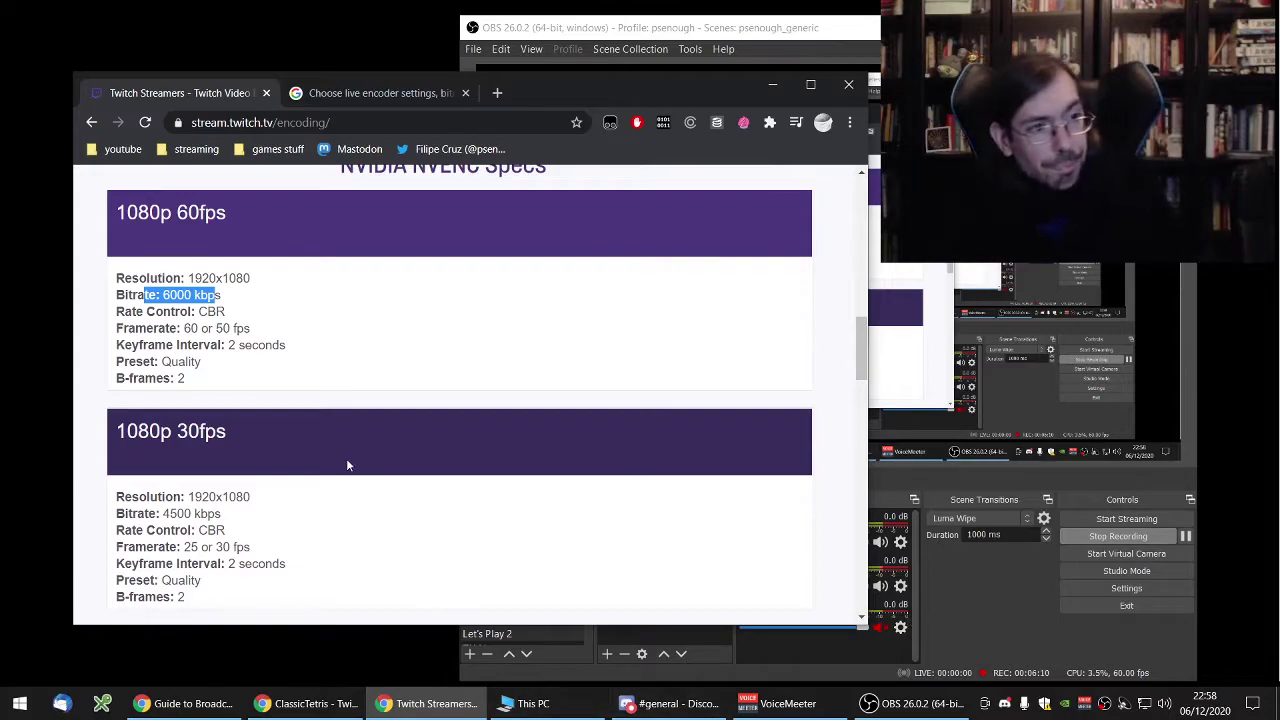
# Compare the NVENC resolution and bitrate recommendations for 1080p 60fps with those for 1080p 30fps.
pyautogui.scroll(2, 375, 220)
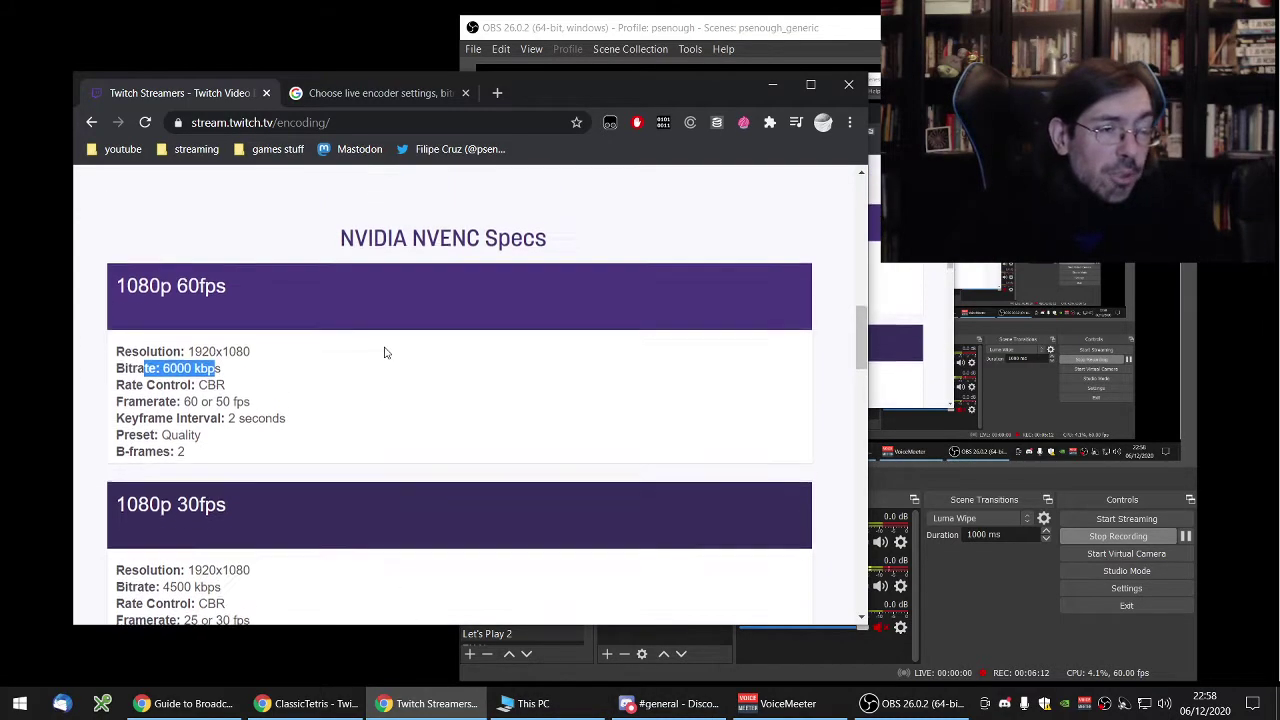
pyautogui.scroll(-2, 392, 429)
pyautogui.click(314, 355)
pyautogui.moveTo(236, 300); pyautogui.dragTo(190, 264)
pyautogui.click(179, 306)
pyautogui.scroll(-2, 395, 395)
pyautogui.moveTo(161, 347); pyautogui.dragTo(221, 347)
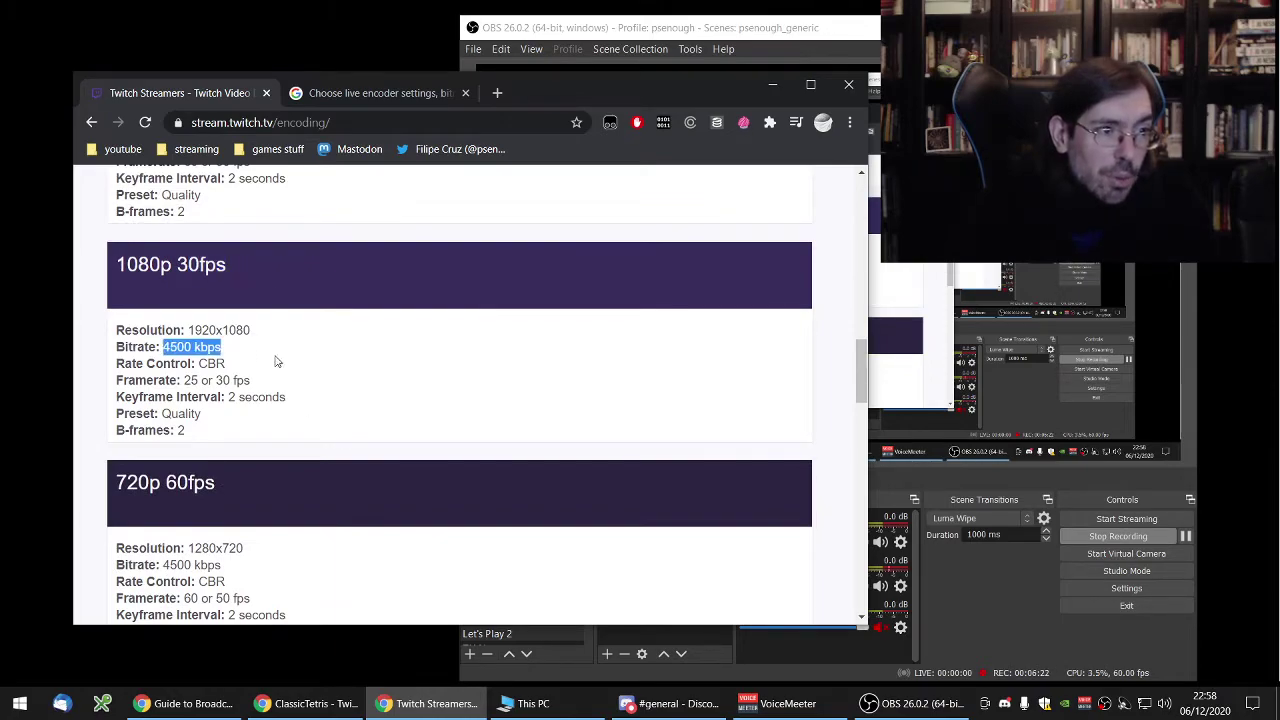
# Examine the recommended NVENC bitrates for 720p 60fps and 720p 30fps.
pyautogui.scroll(-1, 324, 399)
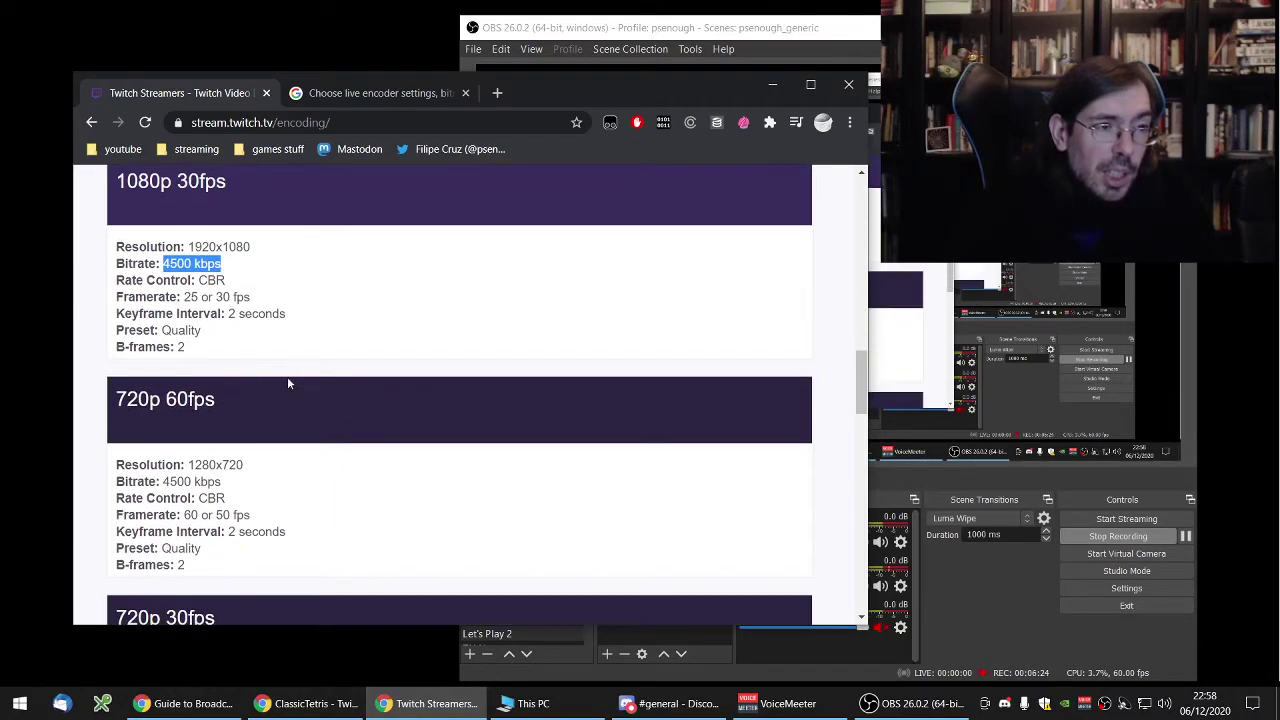
pyautogui.scroll(-2, 307, 388)
pyautogui.moveTo(116, 232); pyautogui.dragTo(205, 232)
pyautogui.moveTo(222, 315); pyautogui.dragTo(163, 314)
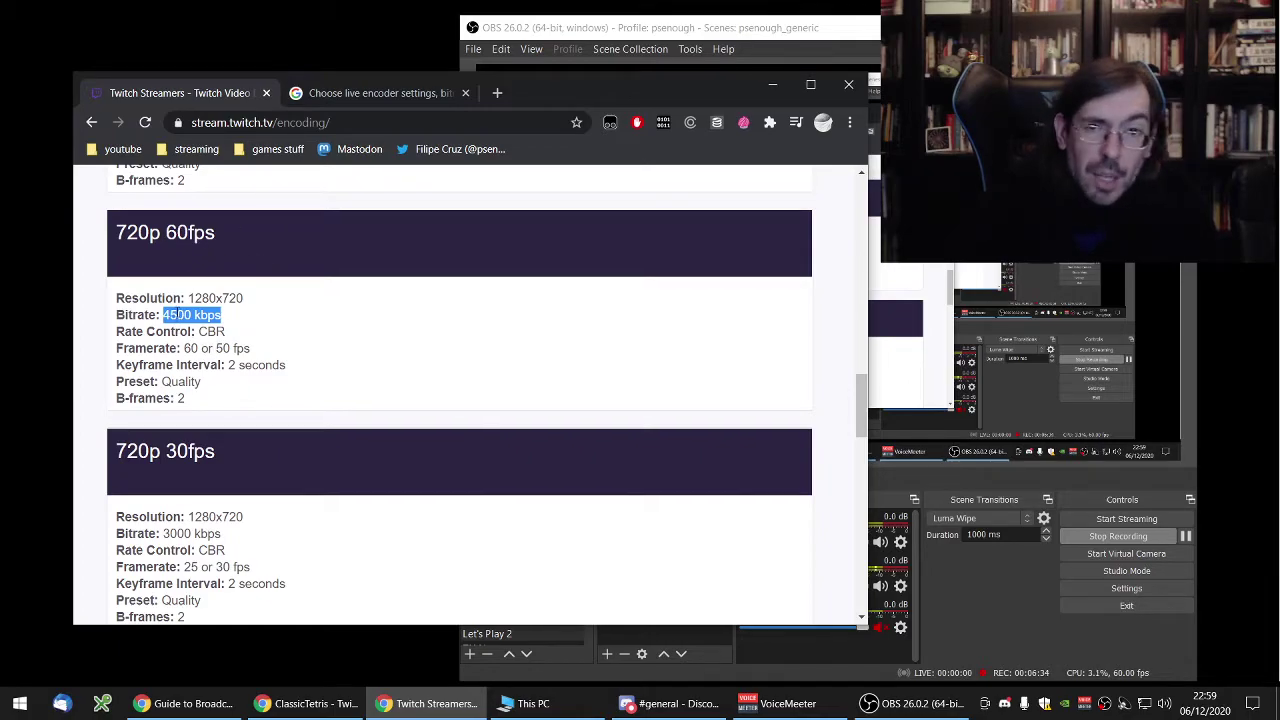
pyautogui.scroll(-1, 290, 390)
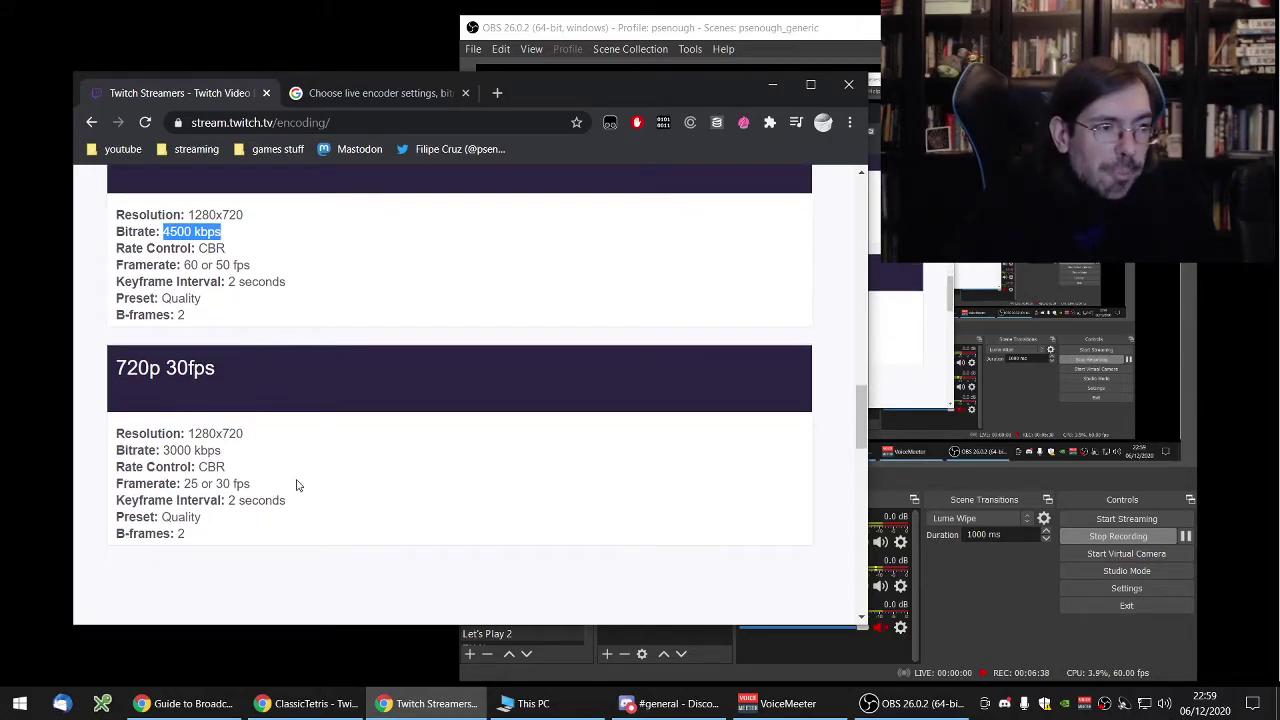
pyautogui.scroll(-2, 298, 488)
pyautogui.scroll(2, 300, 491)
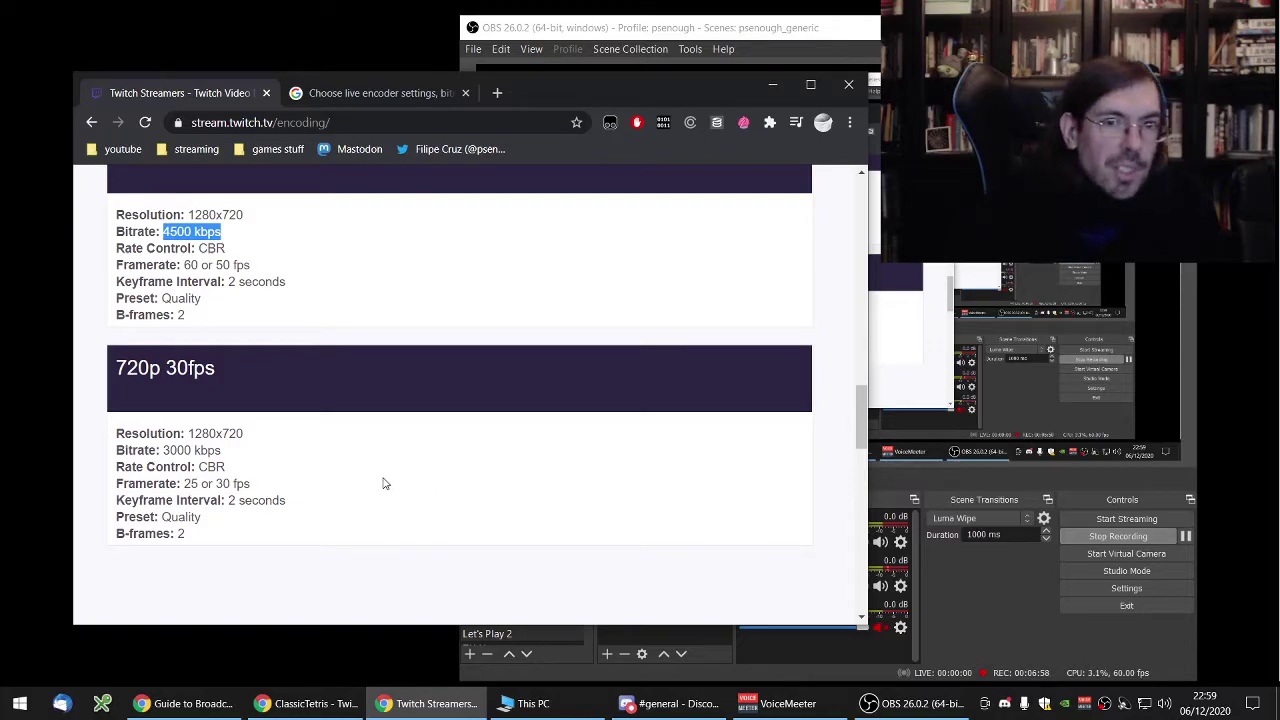
# Examine the x264 Specs on the Twitch page, including bitrate, preset and profile, from 1080p 60fps down to 720p 30fps.
pyautogui.scroll(-1, 376, 465)
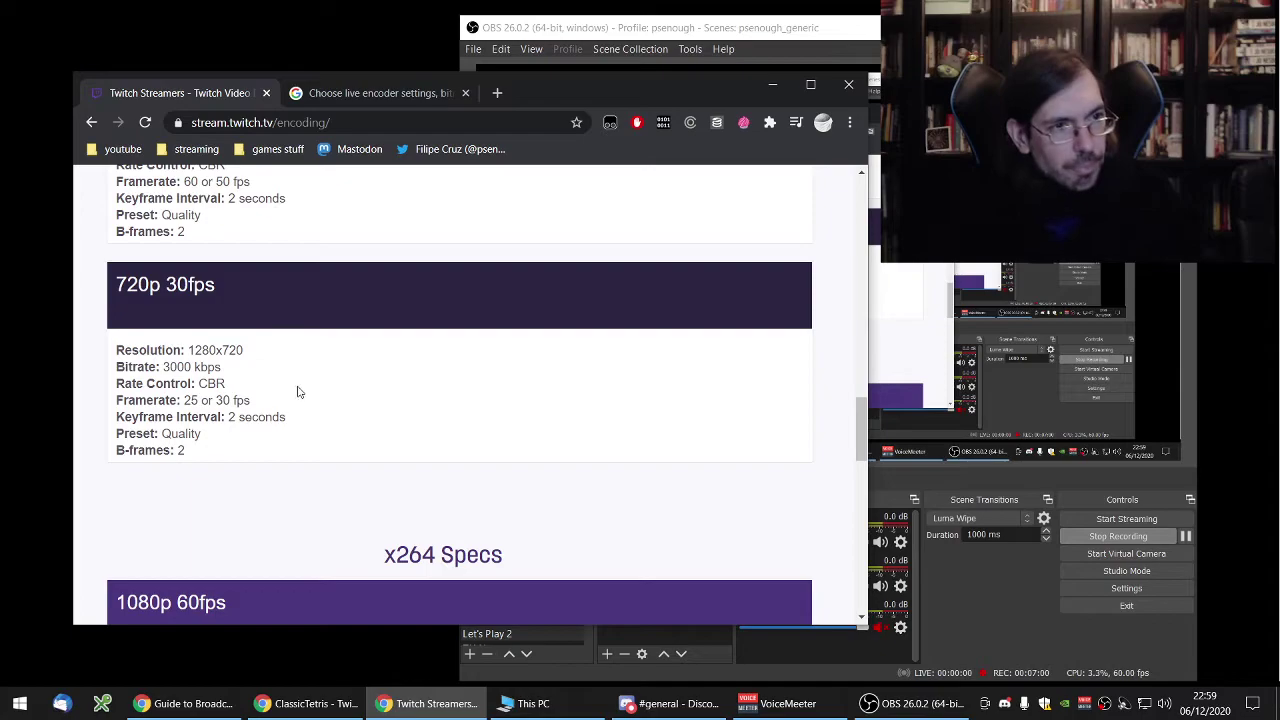
pyautogui.scroll(-2, 367, 393)
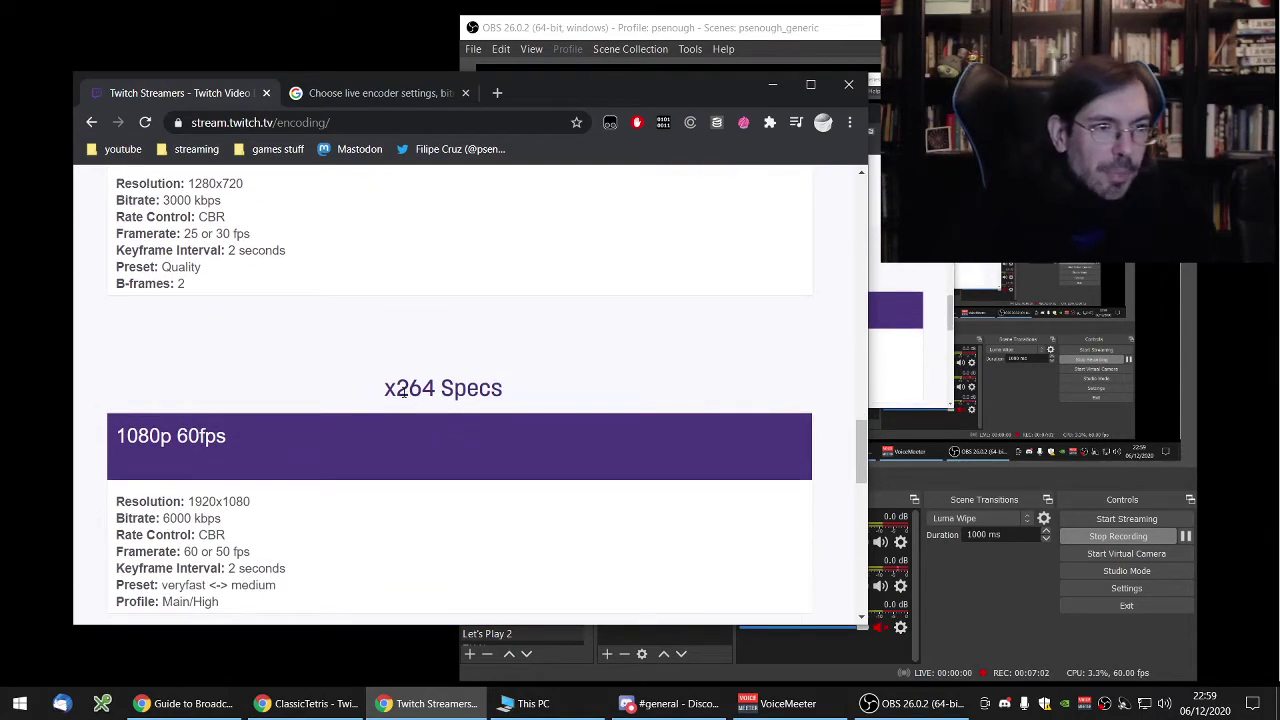
pyautogui.moveTo(382, 394); pyautogui.dragTo(479, 392)
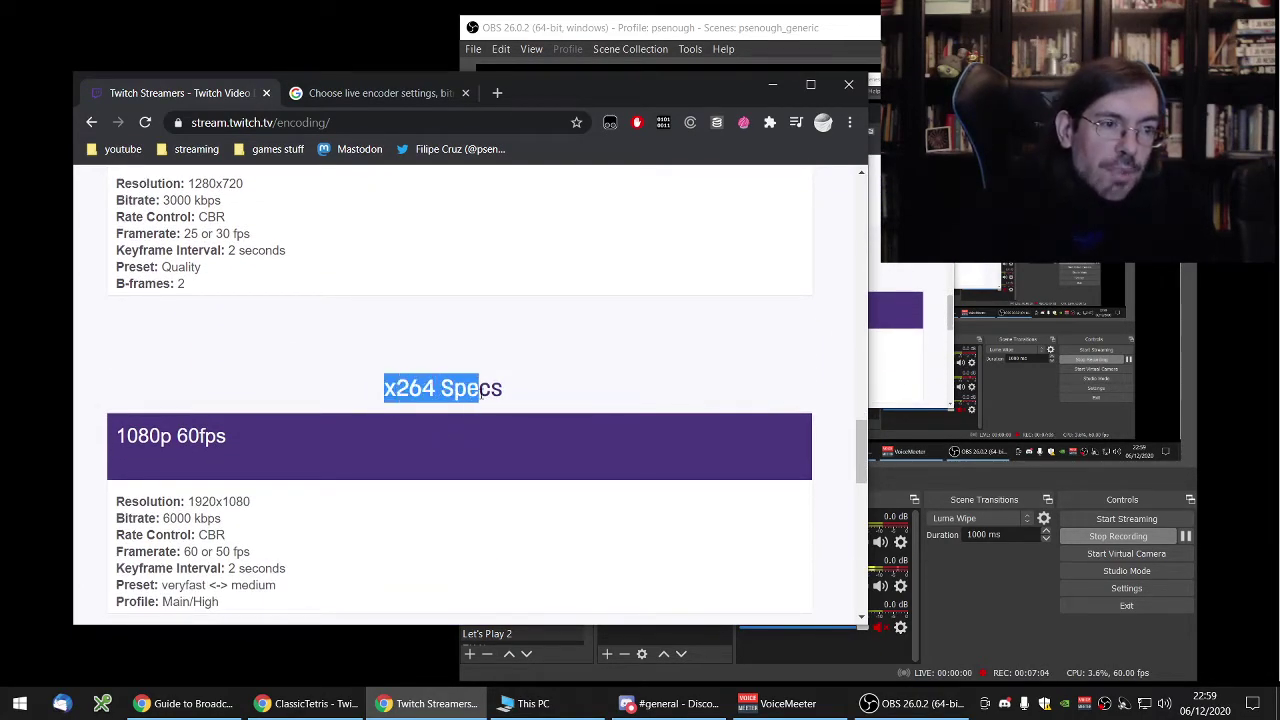
pyautogui.click(413, 390)
pyautogui.scroll(-2, 362, 437)
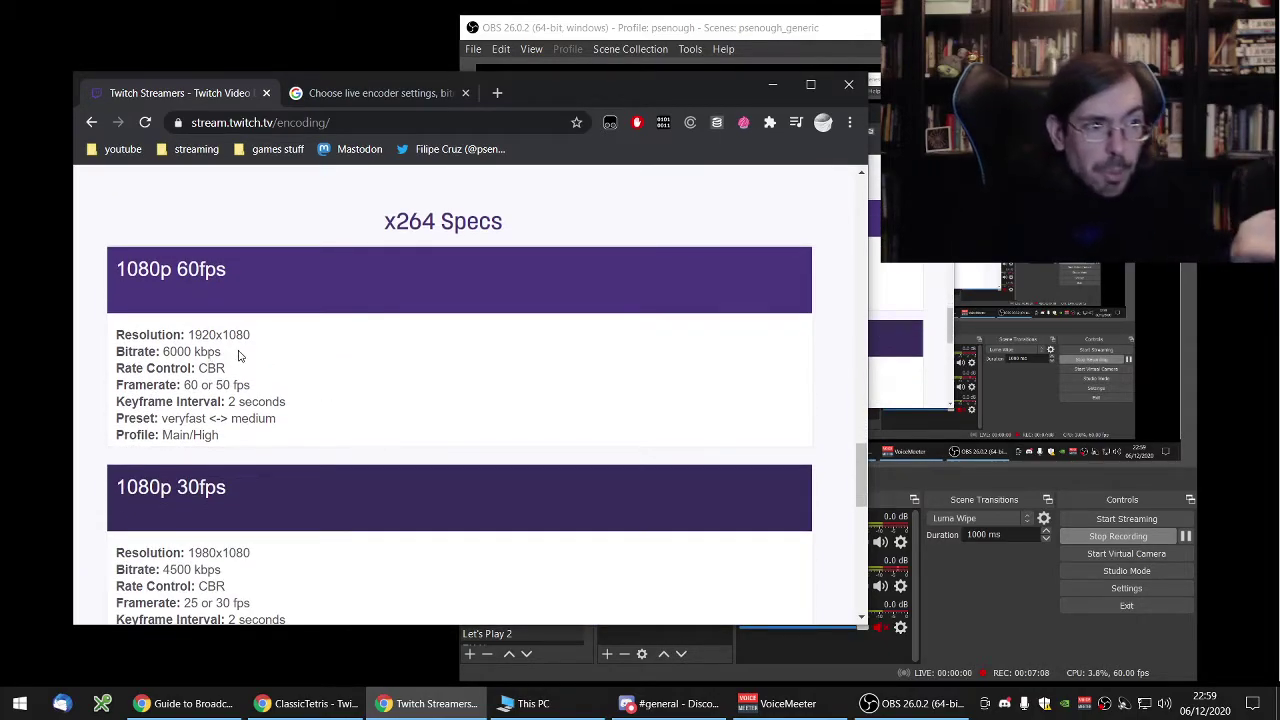
pyautogui.moveTo(354, 353); pyautogui.dragTo(166, 335)
pyautogui.moveTo(293, 420); pyautogui.dragTo(121, 418)
pyautogui.click(224, 447)
pyautogui.moveTo(223, 437); pyautogui.dragTo(130, 418)
pyautogui.scroll(-2, 415, 411)
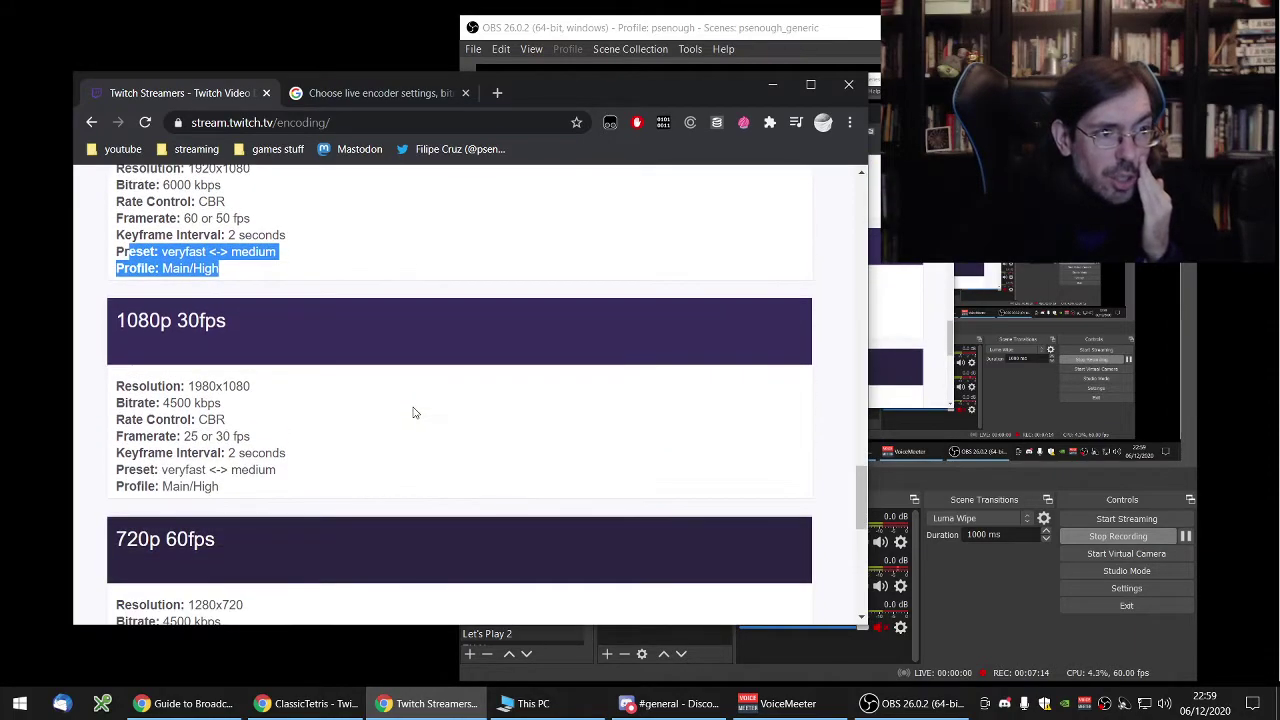
pyautogui.scroll(-6, 415, 411)
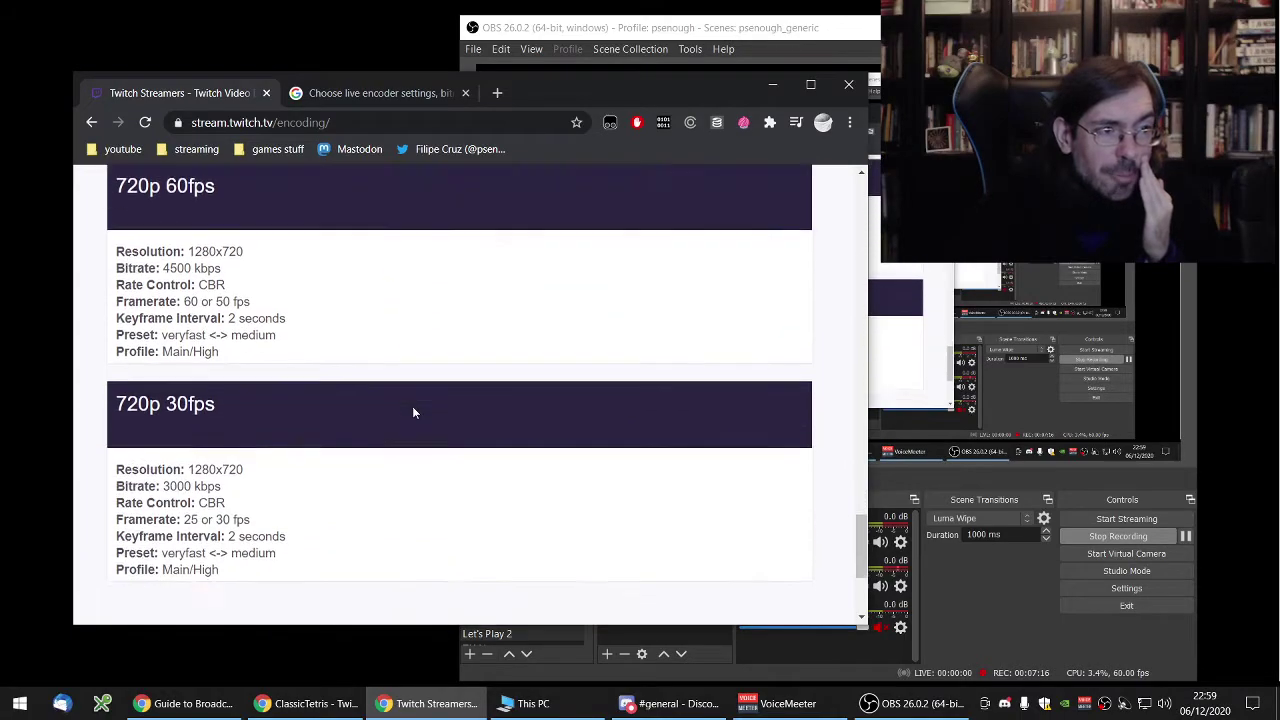
pyautogui.scroll(-1, 415, 411)
pyautogui.scroll(6, 415, 411)
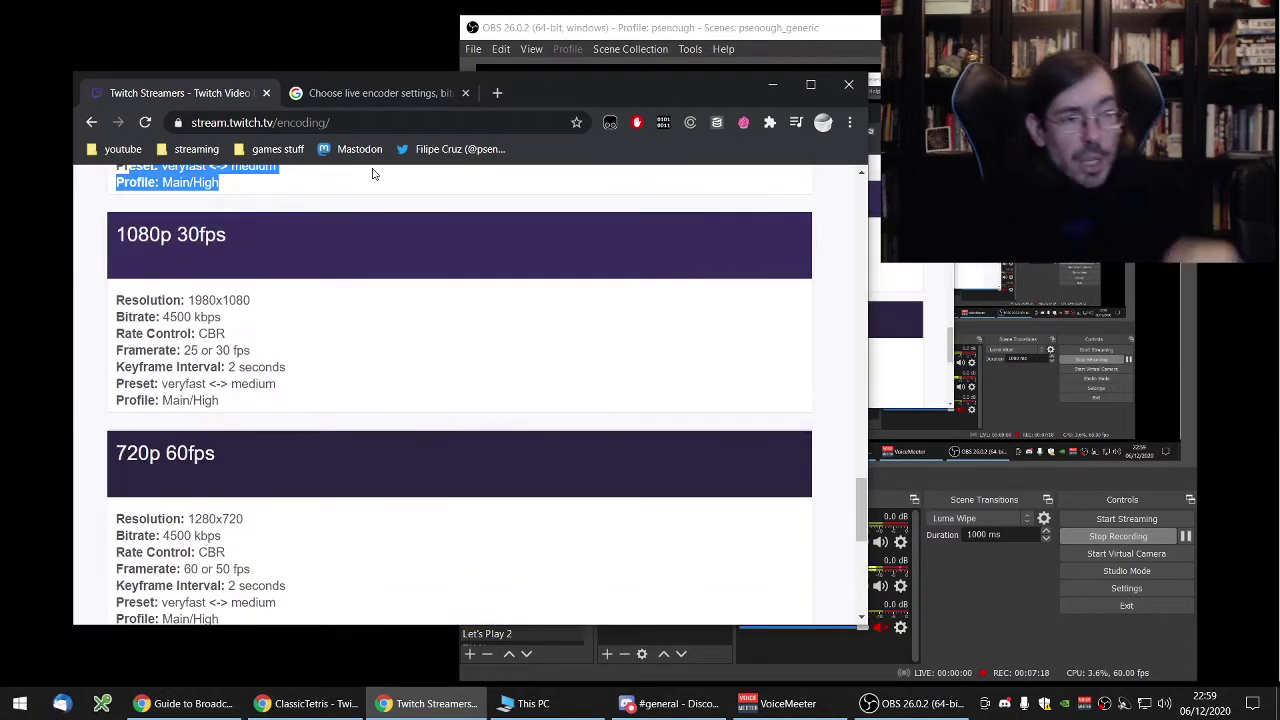
pyautogui.click(362, 94)
pyautogui.scroll(5, 380, 470)
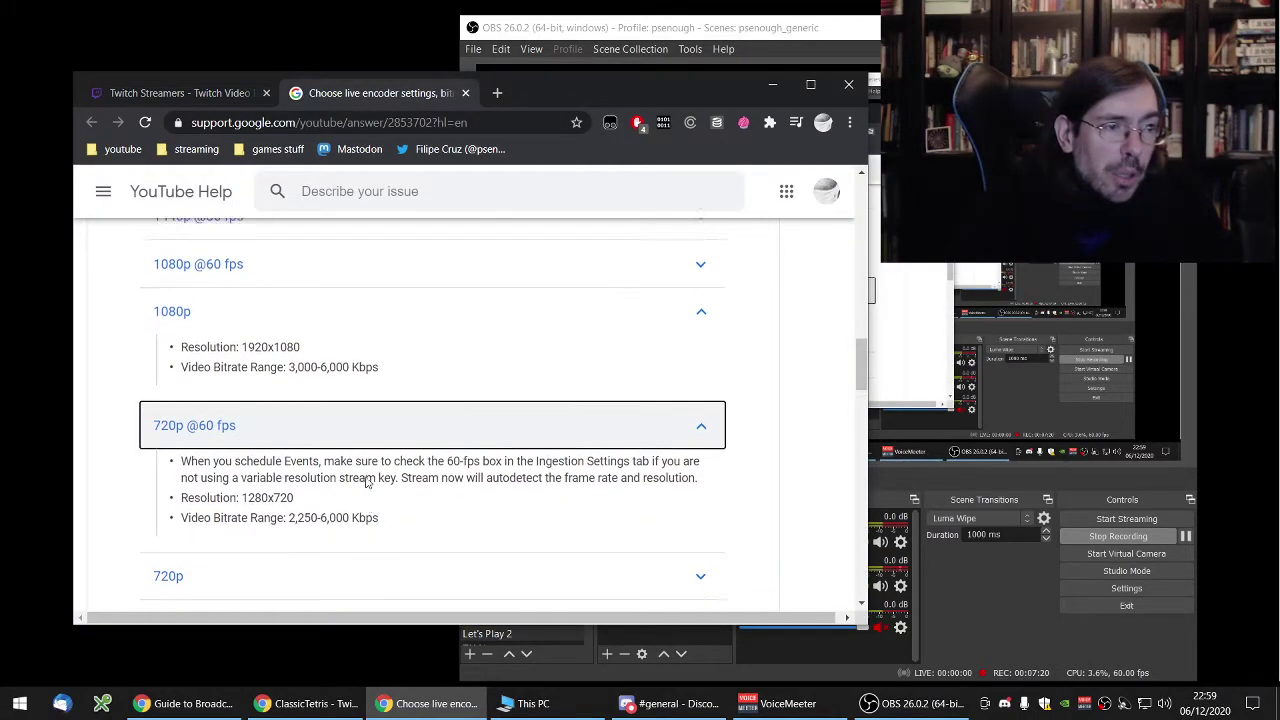
pyautogui.scroll(3, 388, 479)
pyautogui.scroll(-3, 388, 479)
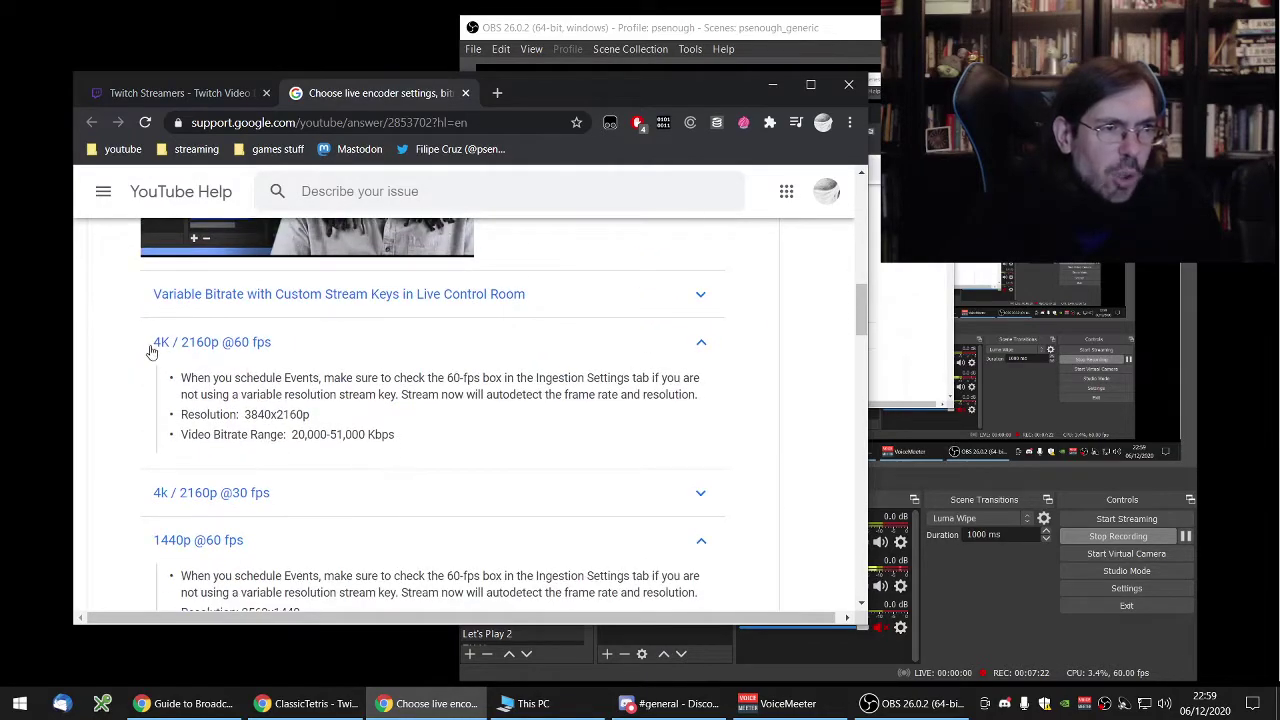
pyautogui.scroll(-1, 300, 380)
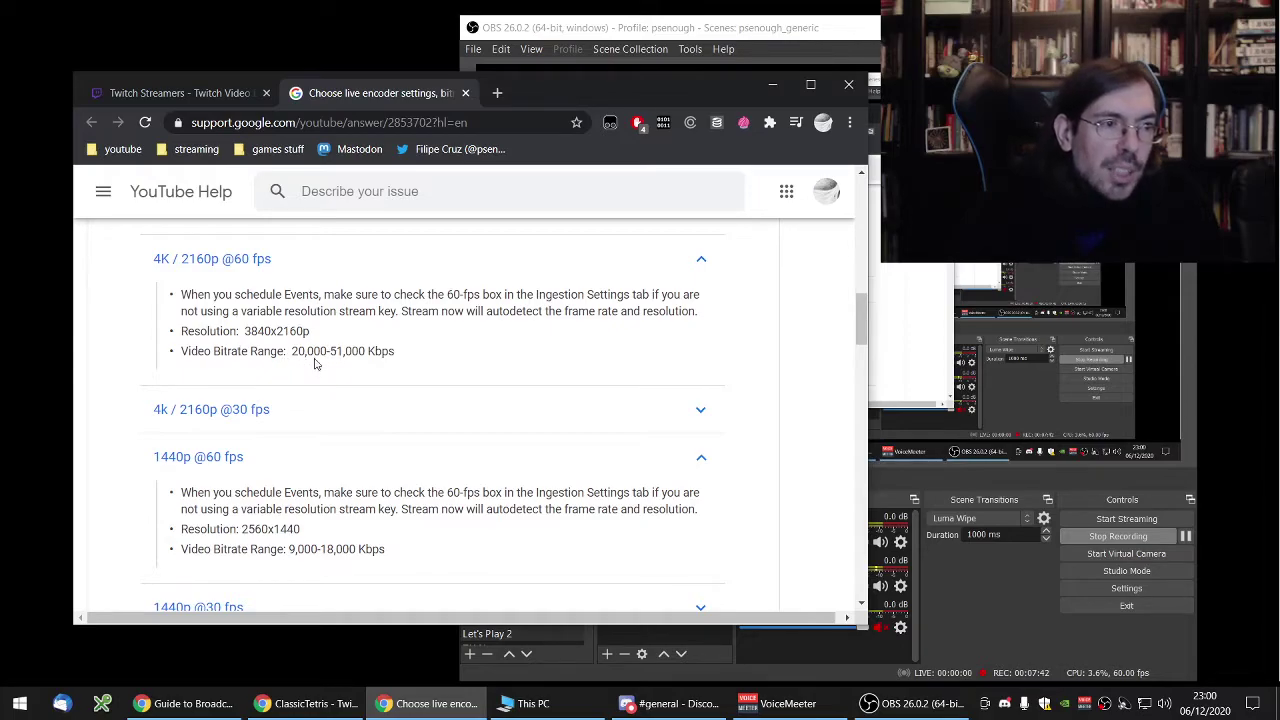
pyautogui.scroll(-4, 399, 401)
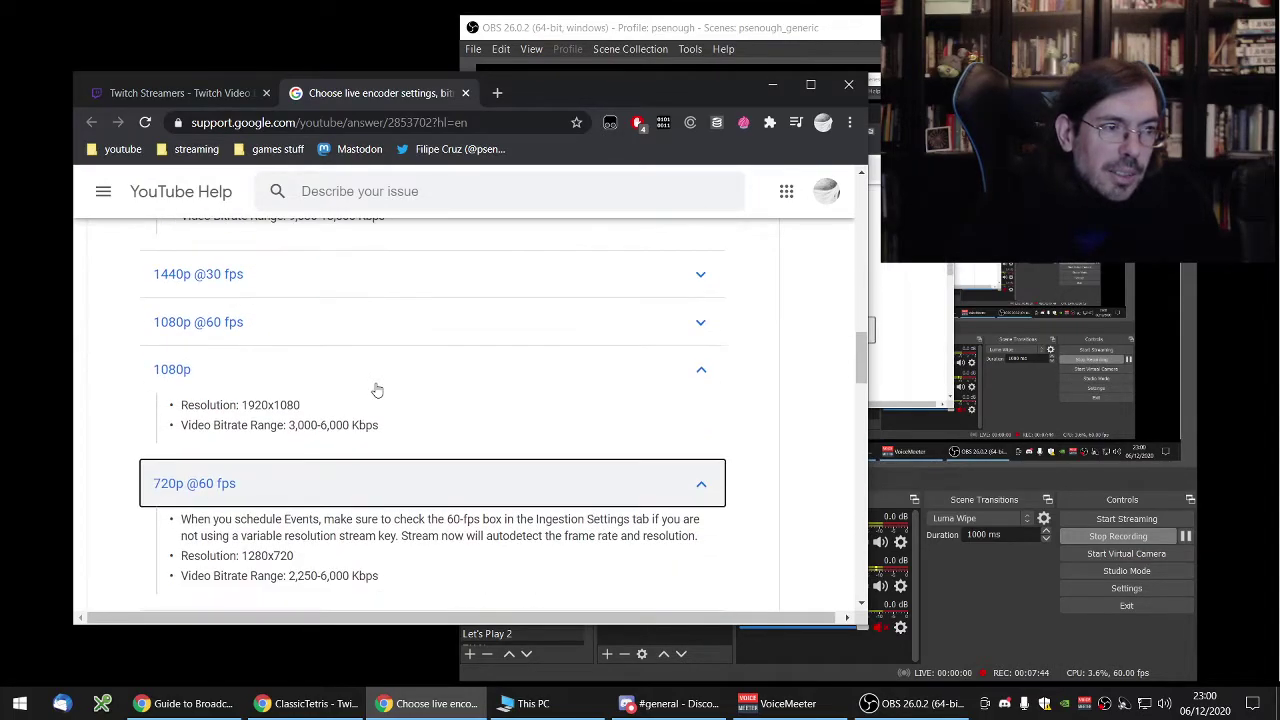
pyautogui.moveTo(318, 342); pyautogui.dragTo(357, 341)
pyautogui.click(380, 345)
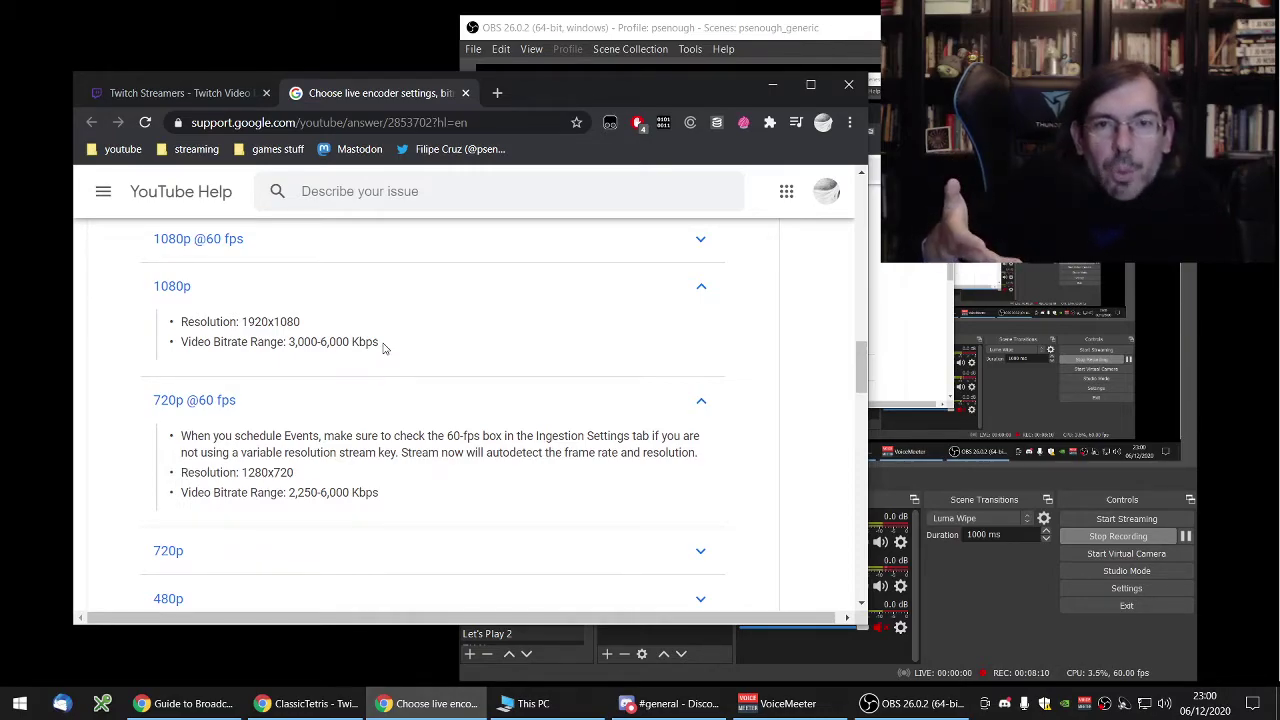
pyautogui.moveTo(322, 342); pyautogui.dragTo(352, 340)
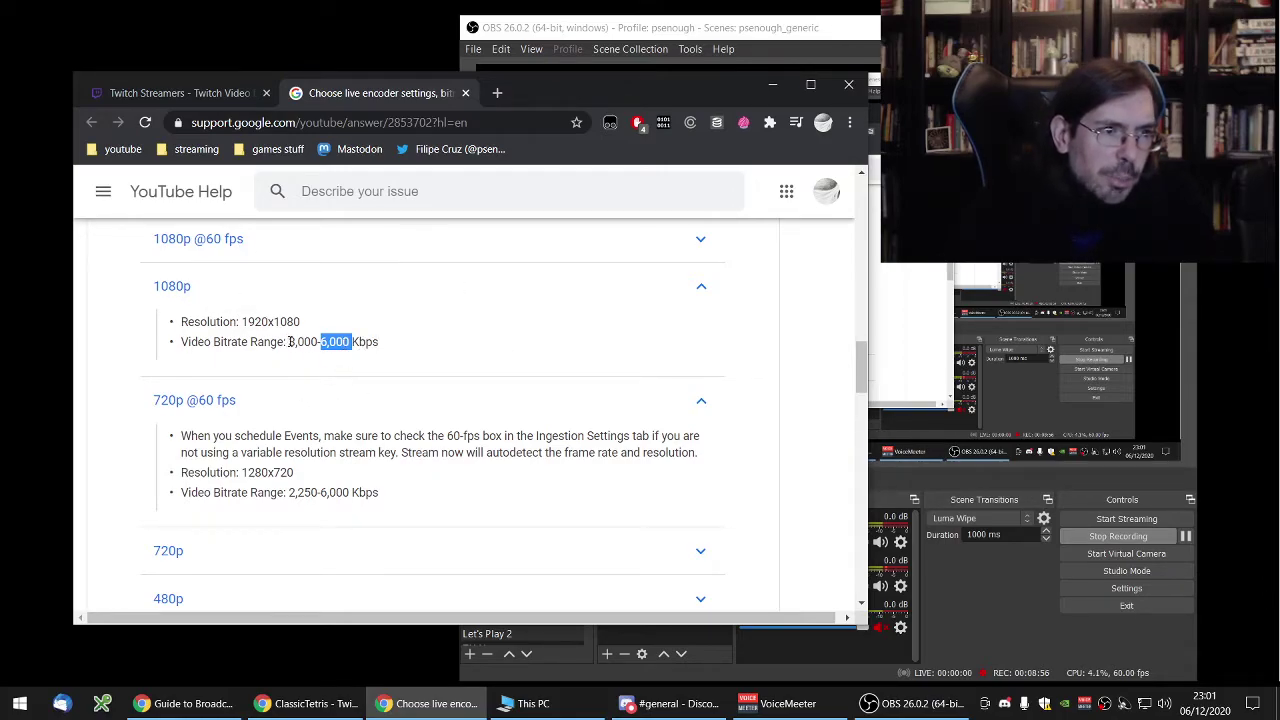
pyautogui.scroll(-1, 485, 418)
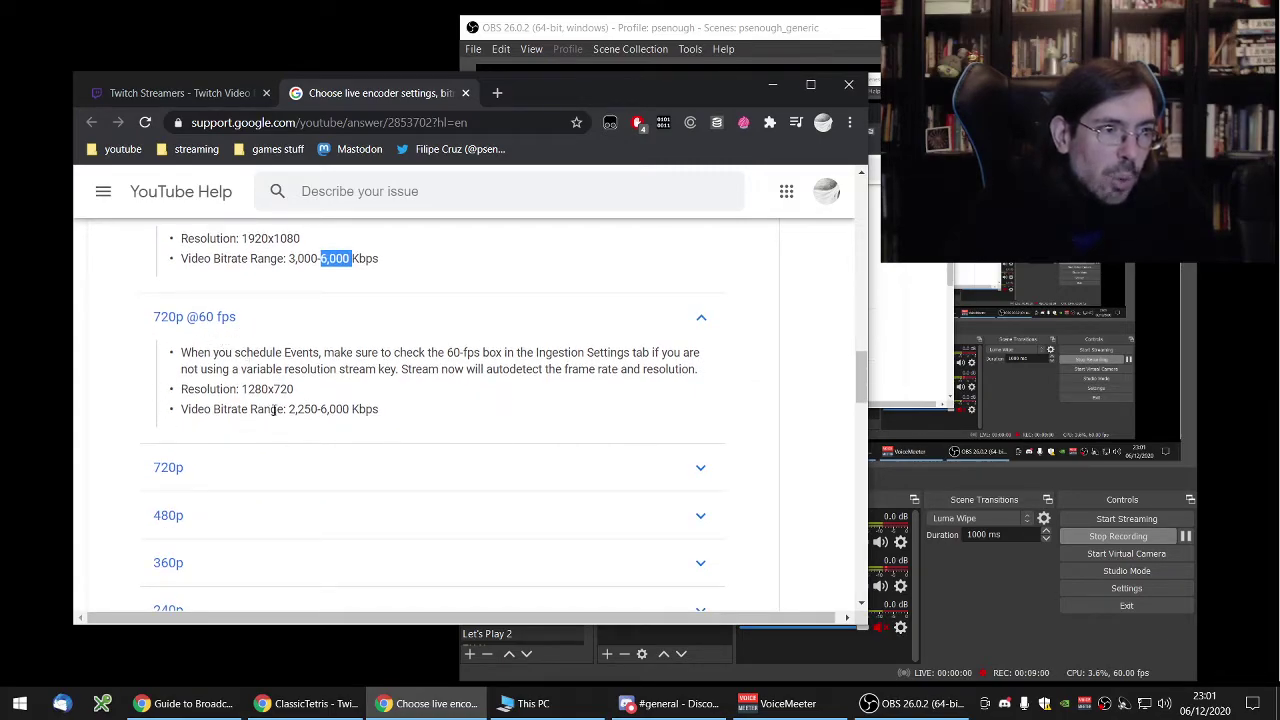
pyautogui.doubleClick(322, 409)
pyautogui.click(402, 406)
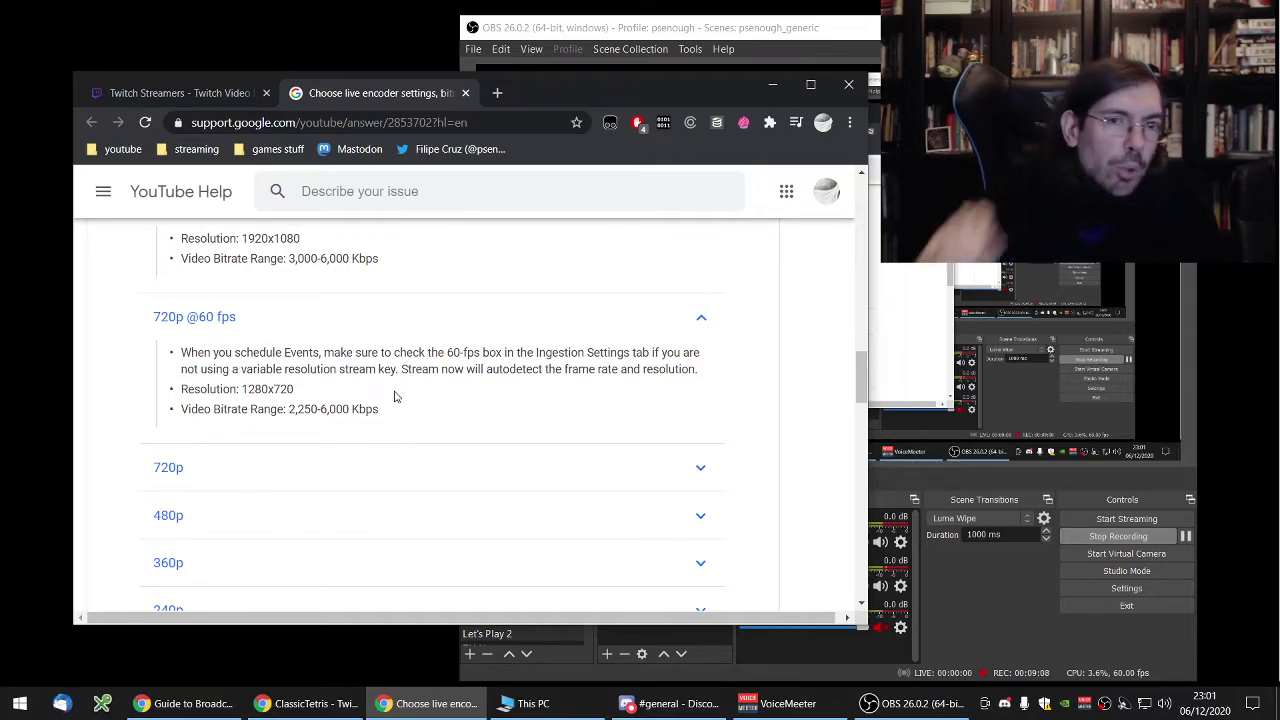
pyautogui.scroll(-1, 435, 413)
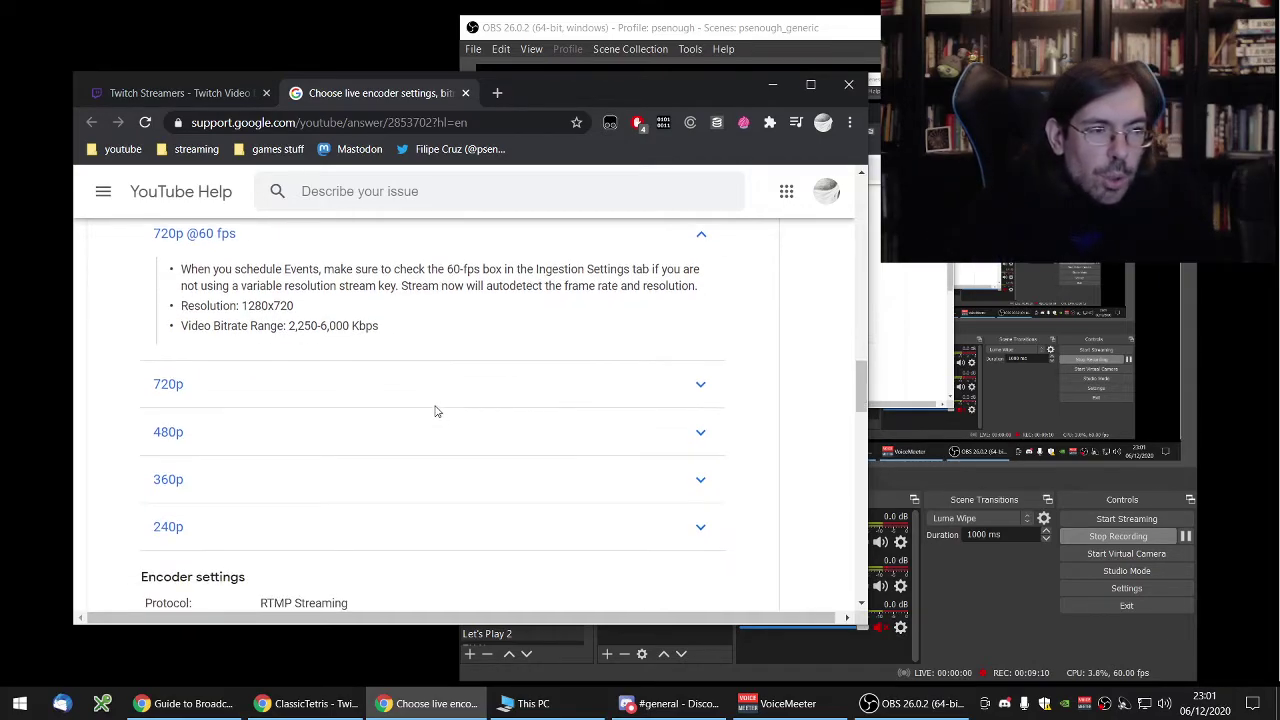
# Expand the 720p entry and examine its resolution and recommended video bitrate range.
pyautogui.click(219, 389)
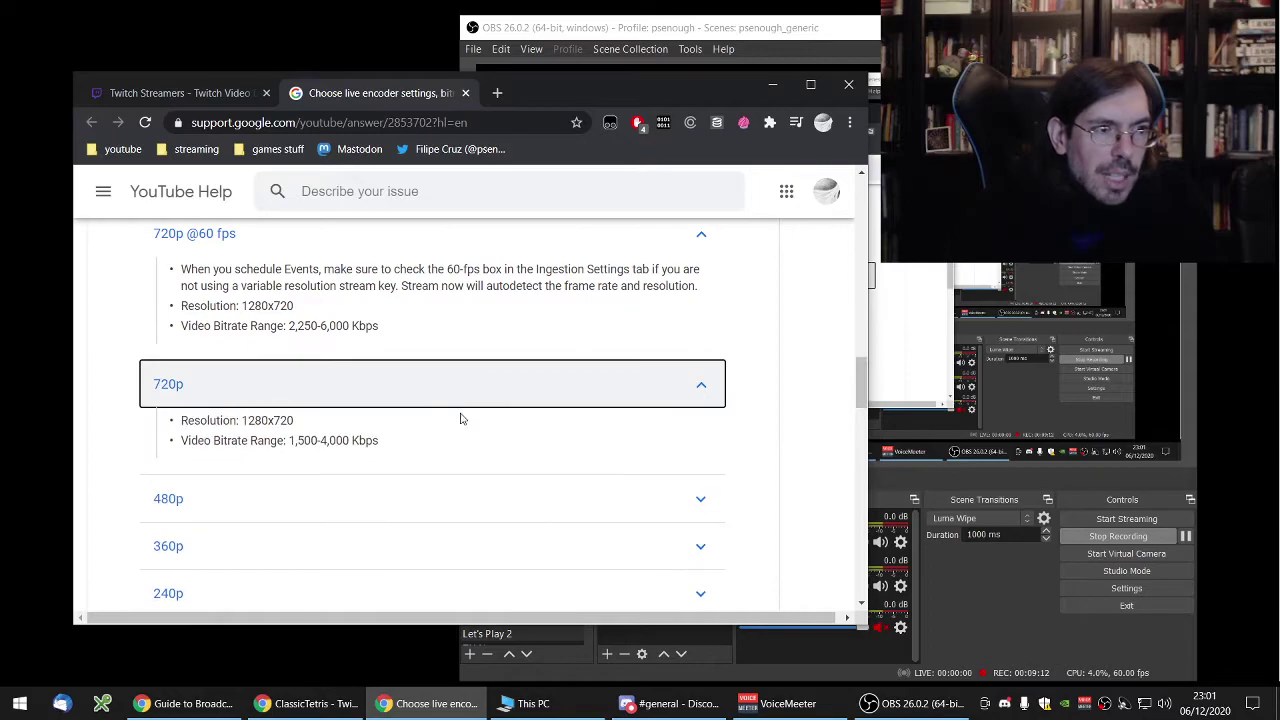
pyautogui.scroll(-1, 491, 424)
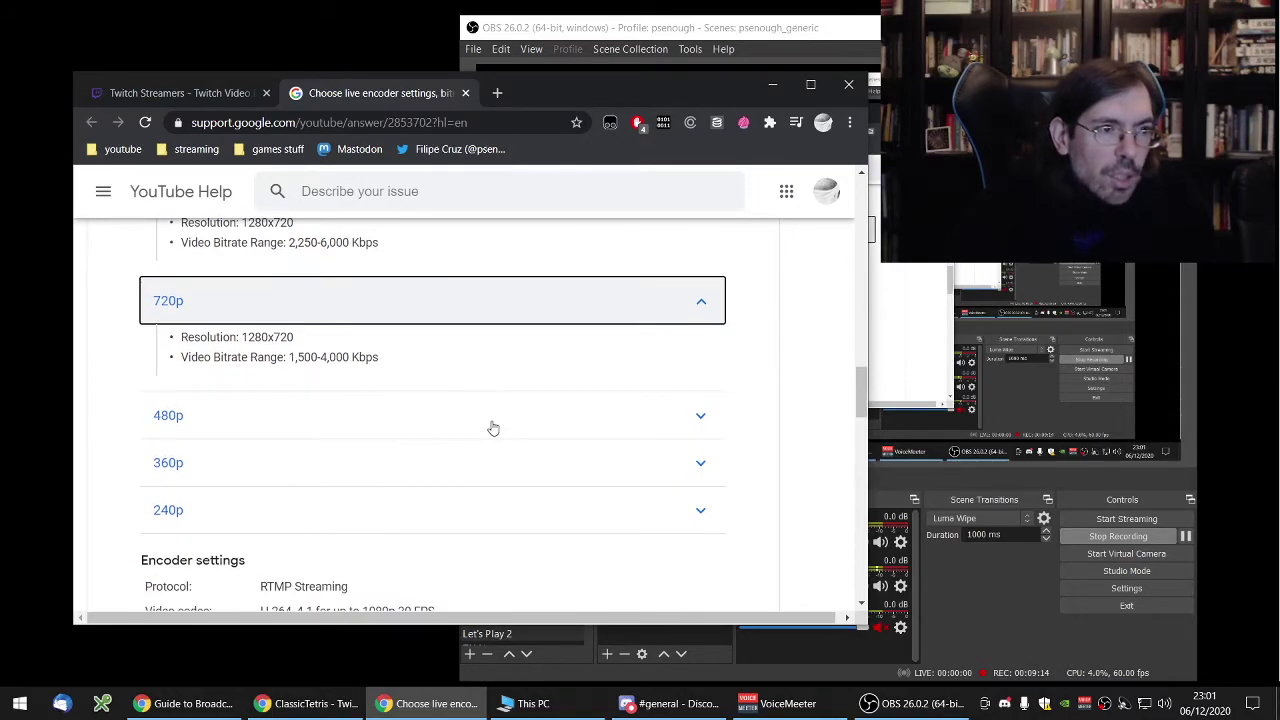
pyautogui.scroll(1, 494, 427)
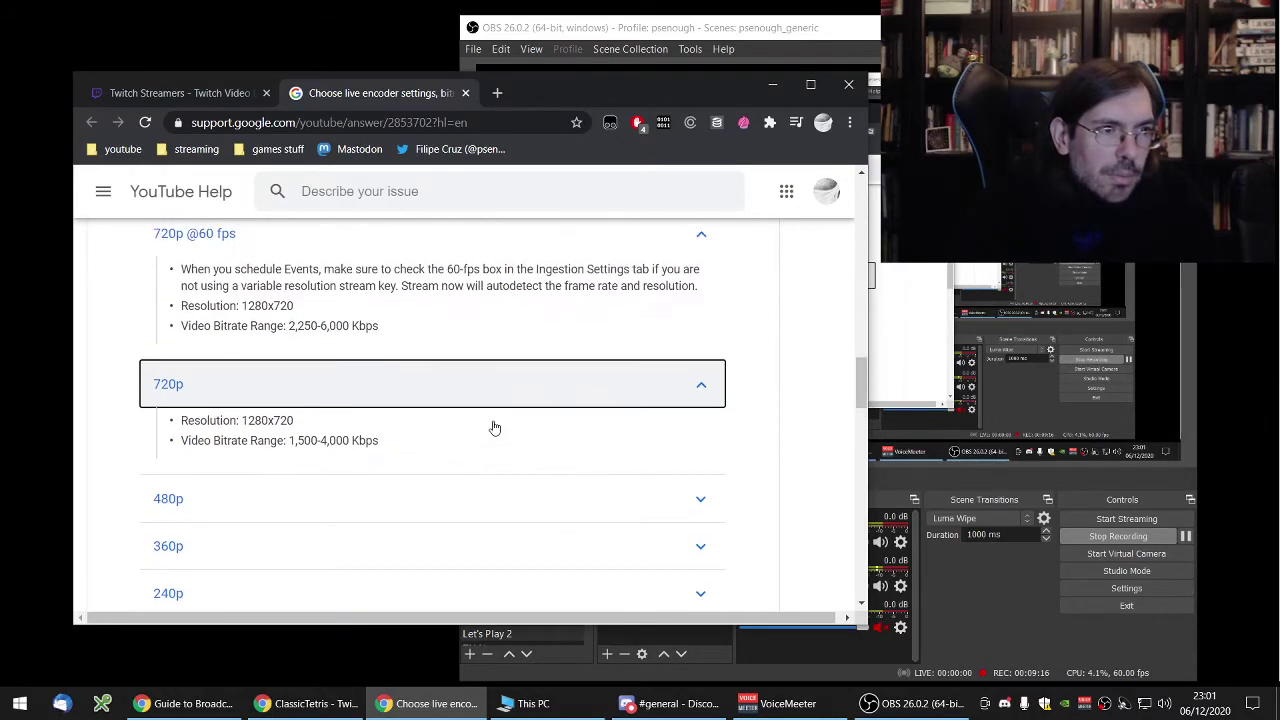
# Examine YouTube's Encoder settings, highlighting the H.264 entry among the video codecs.
pyautogui.scroll(-5, 494, 427)
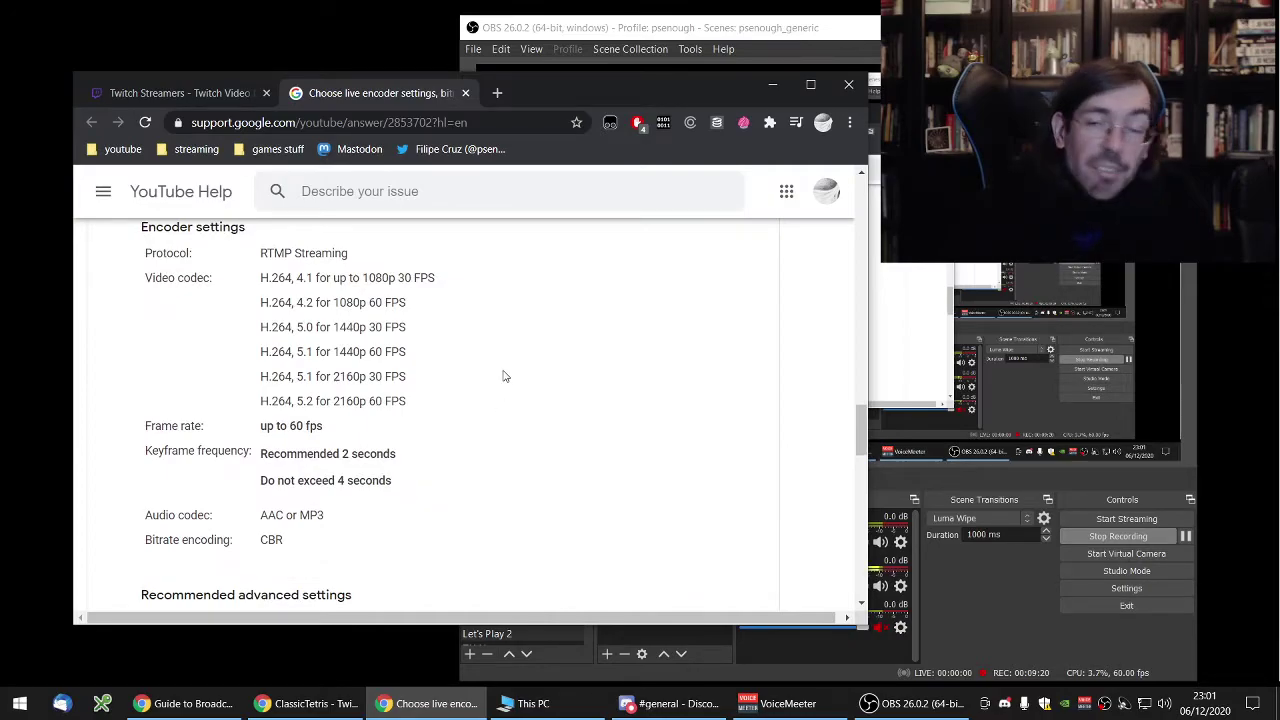
pyautogui.moveTo(263, 280); pyautogui.dragTo(288, 278)
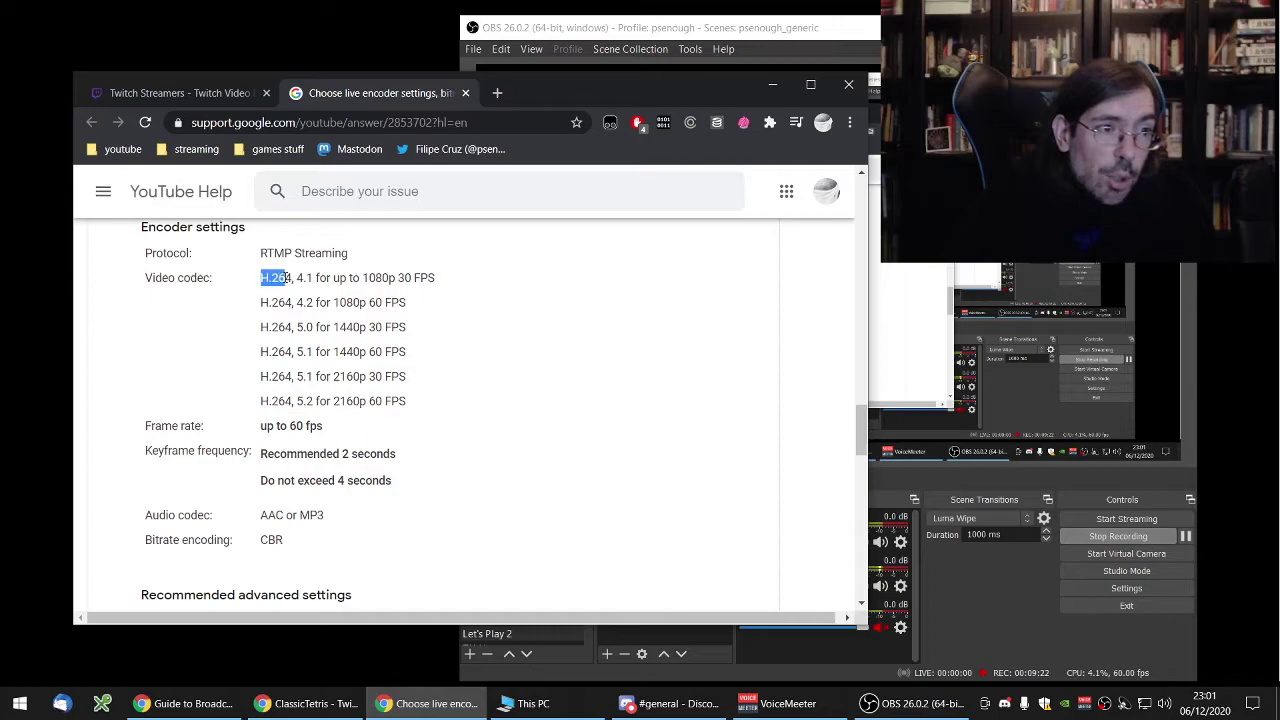
pyautogui.click(457, 280)
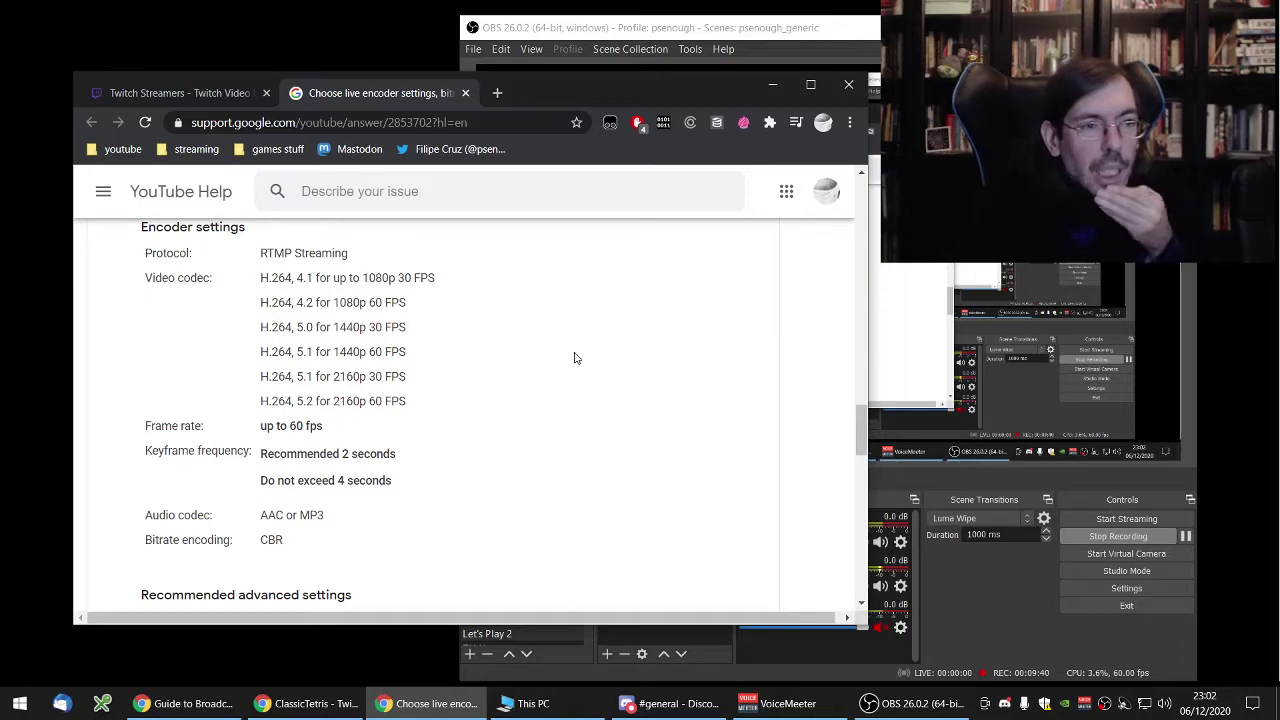
# Examine YouTube's Recommended advanced settings, highlighting the audio sample rate and audio bitrate, and read on to the end of the article.
pyautogui.scroll(-3, 538, 388)
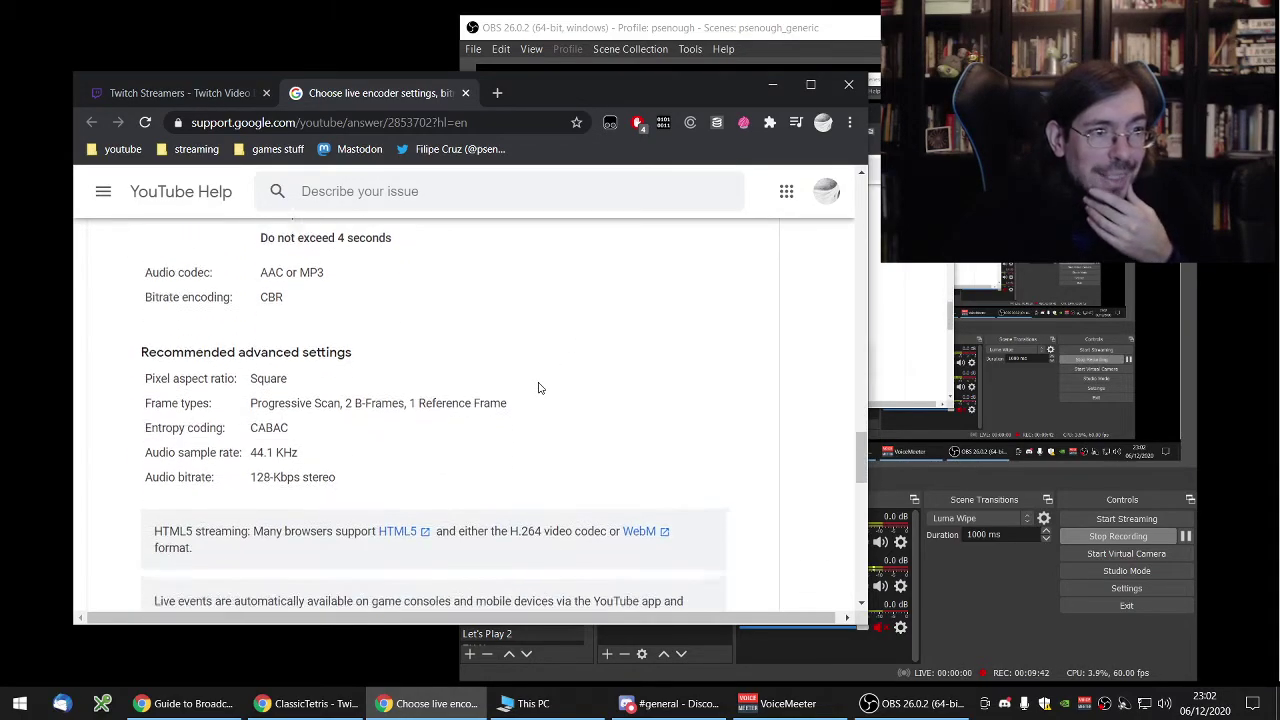
pyautogui.scroll(-1, 538, 388)
pyautogui.scroll(1, 538, 388)
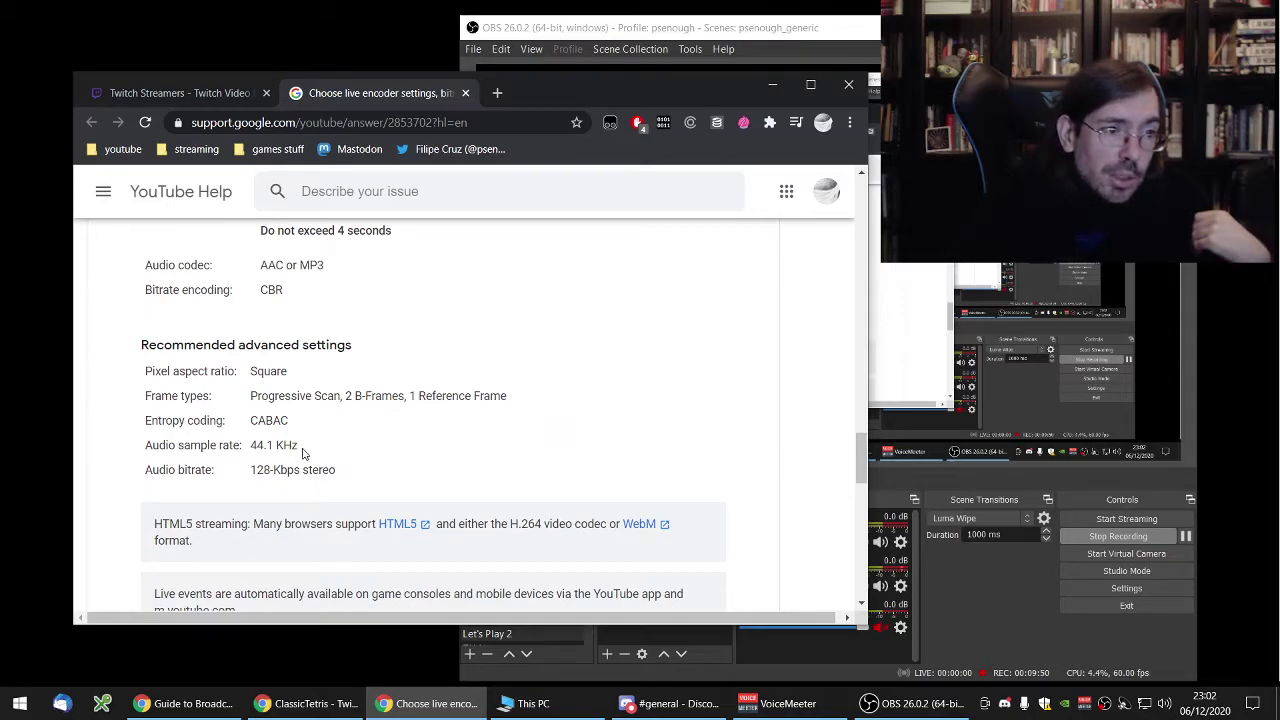
pyautogui.moveTo(252, 445); pyautogui.dragTo(292, 446)
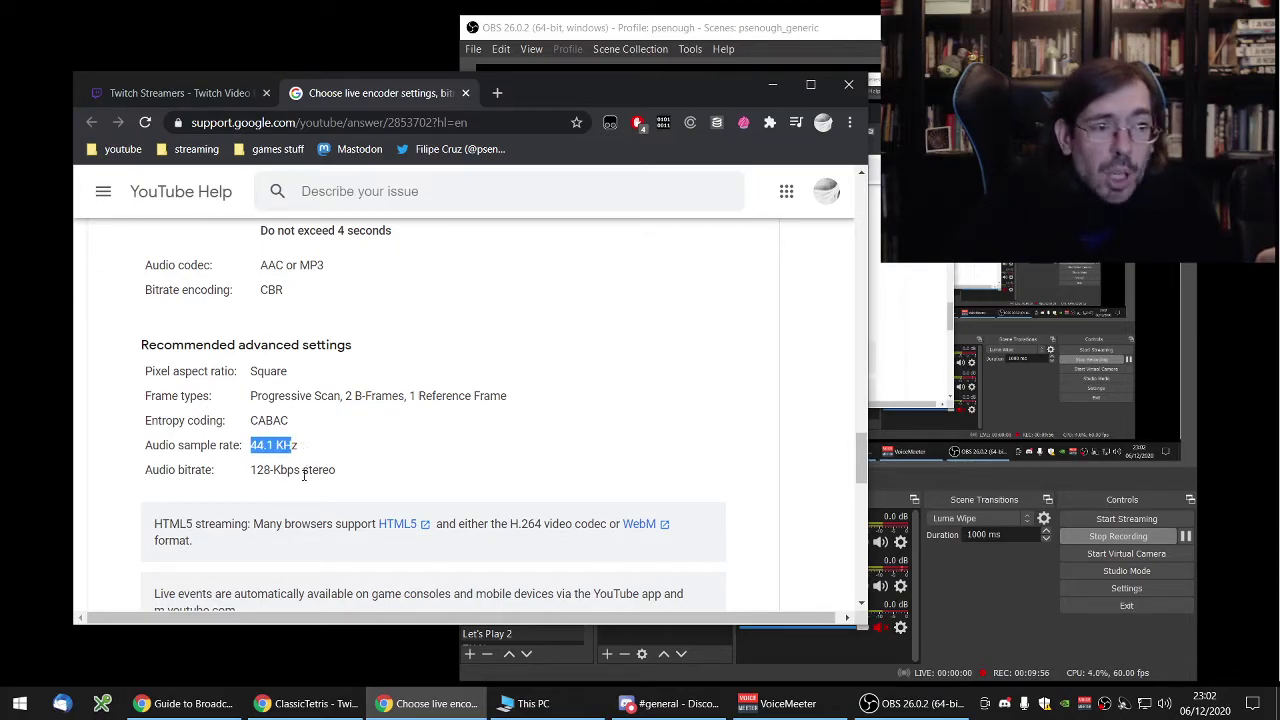
pyautogui.moveTo(257, 470); pyautogui.dragTo(307, 470)
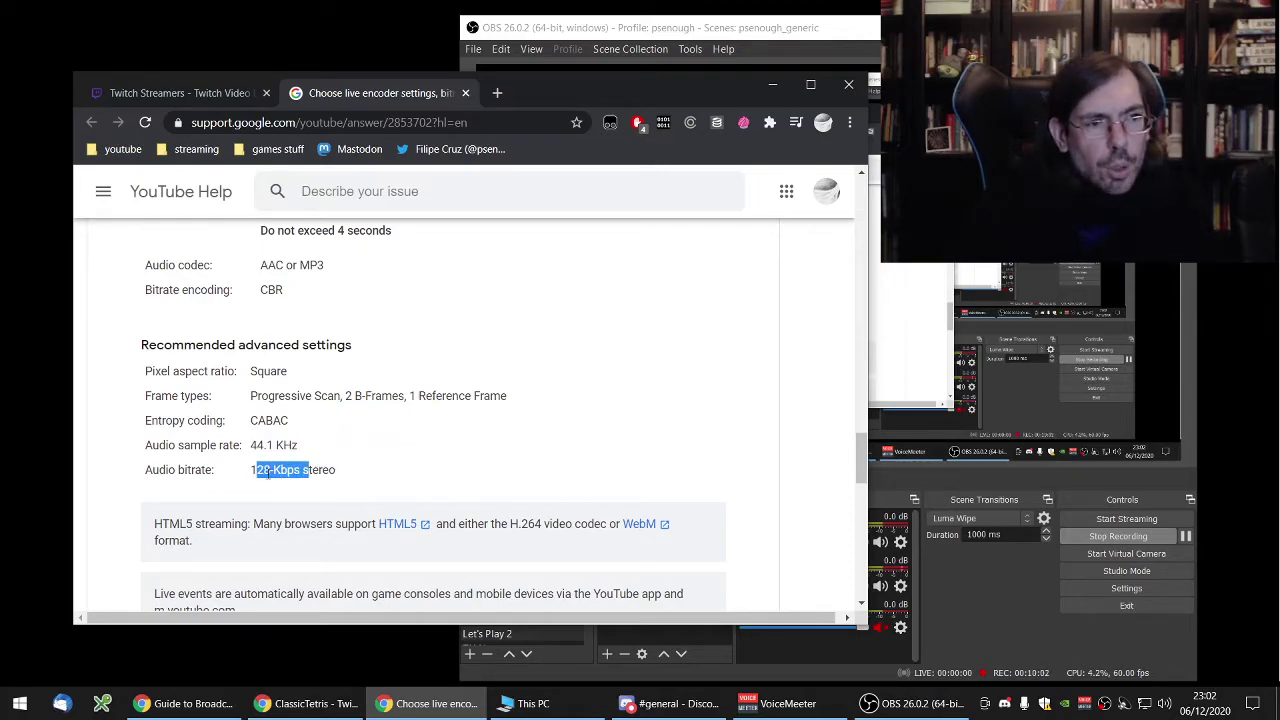
pyautogui.click(270, 470)
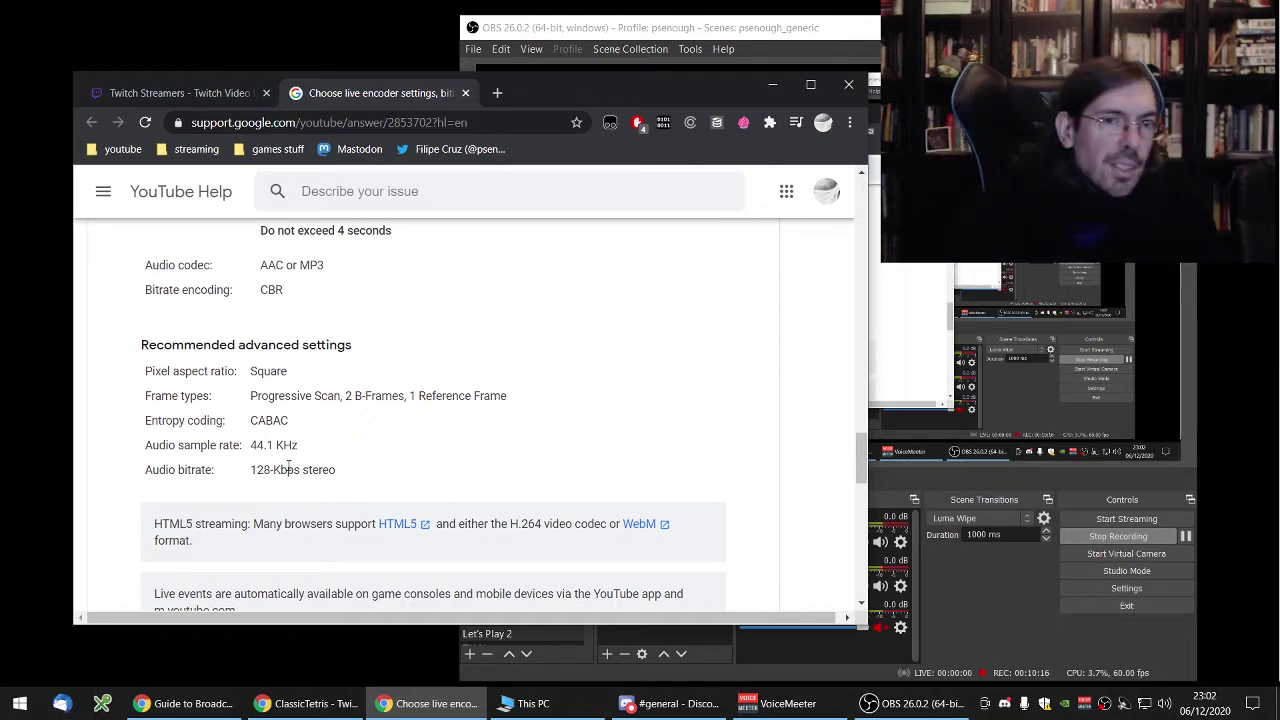
pyautogui.scroll(-3, 440, 452)
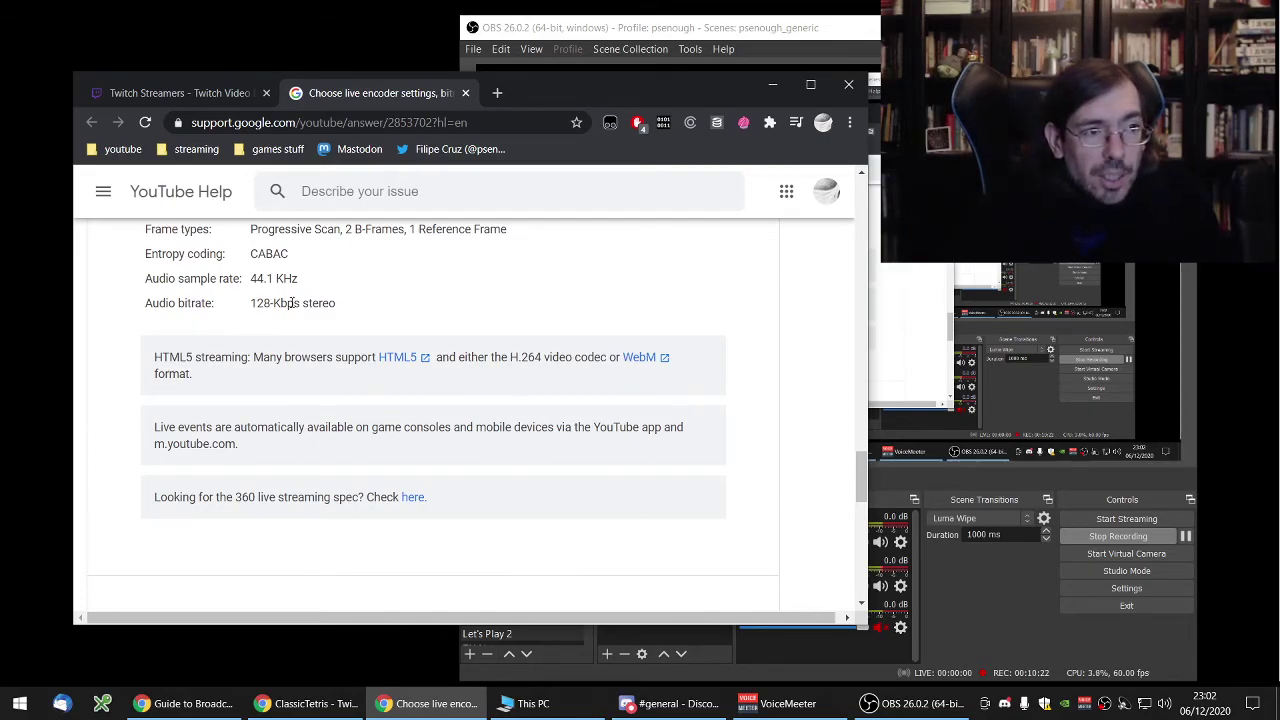
pyautogui.moveTo(289, 302); pyautogui.dragTo(486, 291)
pyautogui.click(506, 303)
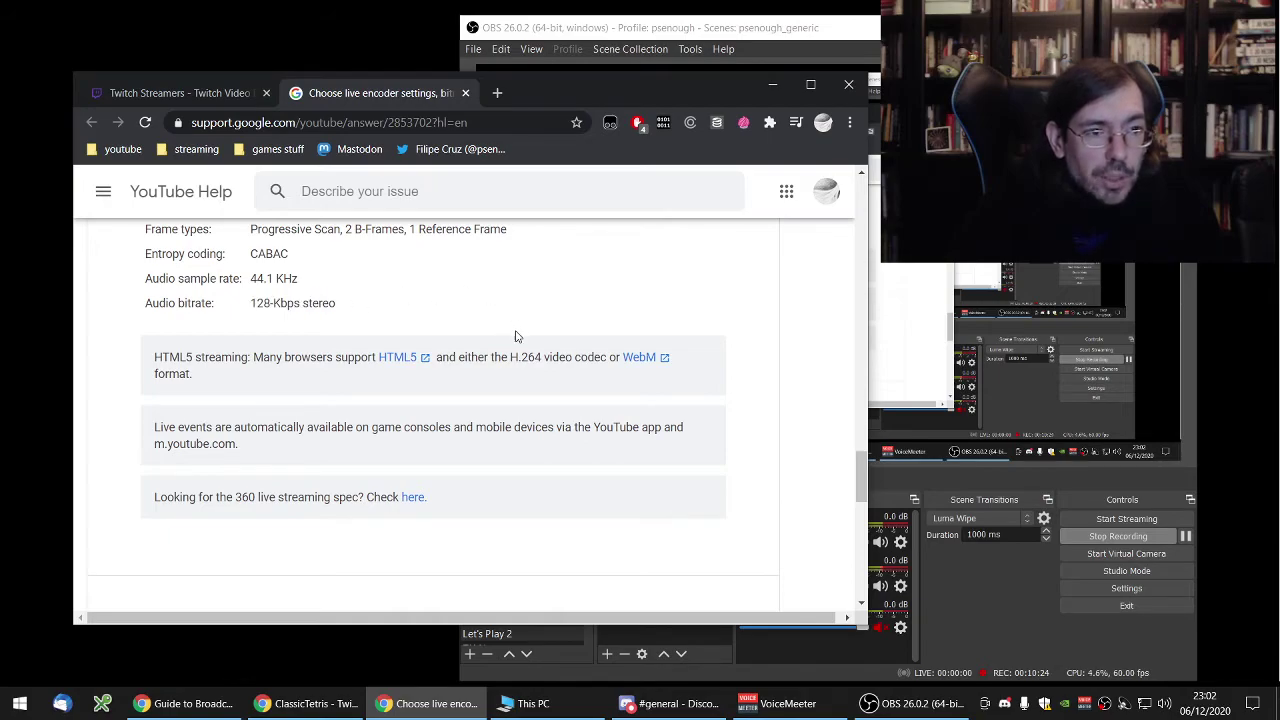
pyautogui.scroll(-3, 549, 410)
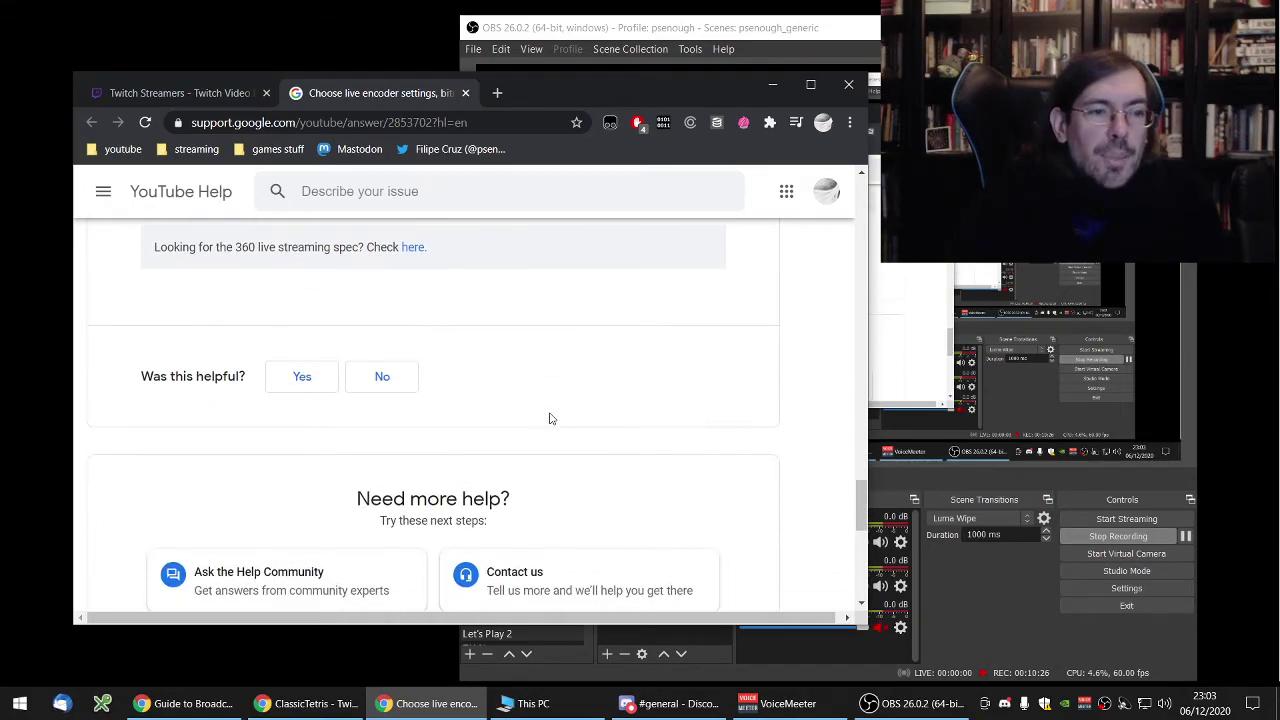
# Switch to OBS, review the streaming output and video settings, and close the settings with OK.
pyautogui.click(814, 33)
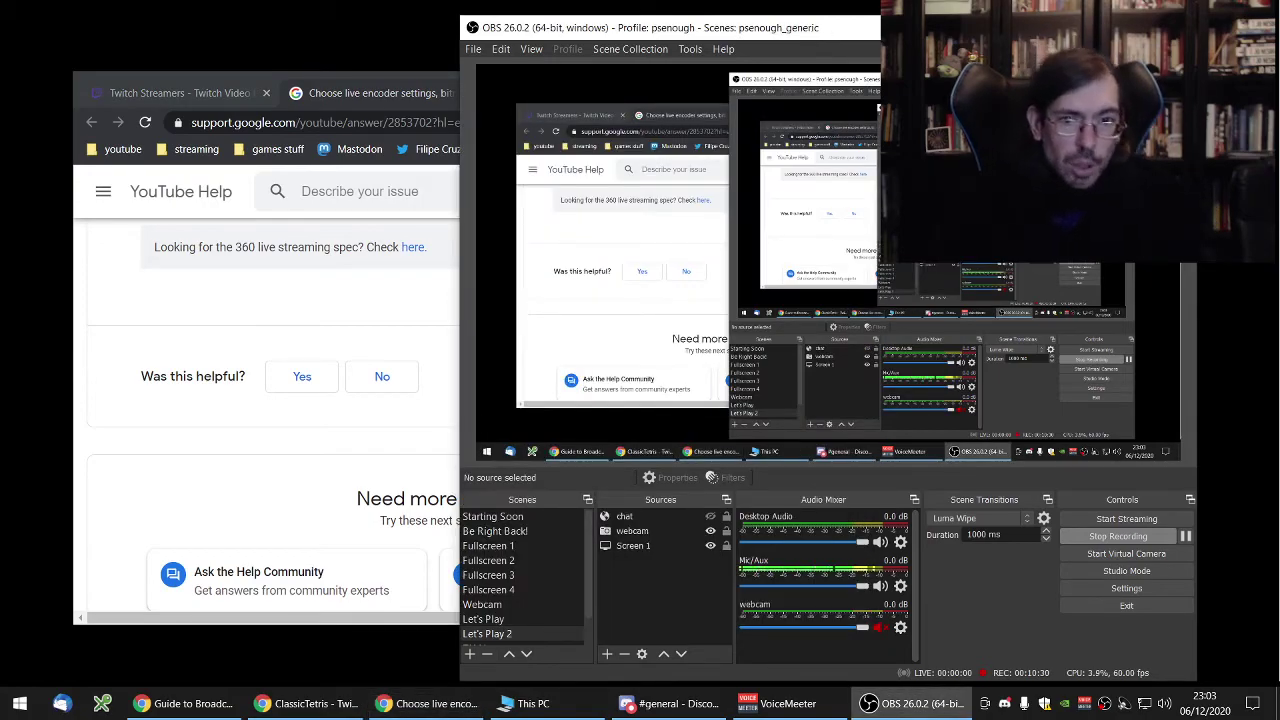
pyautogui.click(1127, 589)
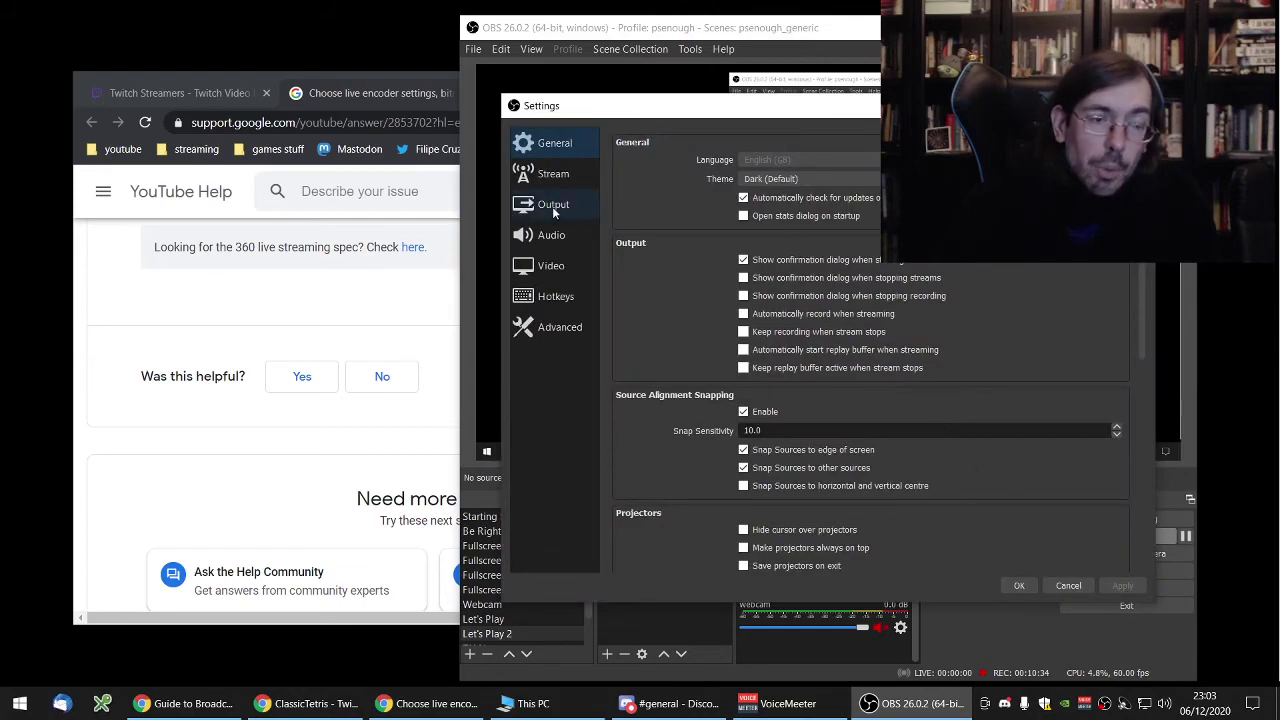
pyautogui.click(552, 206)
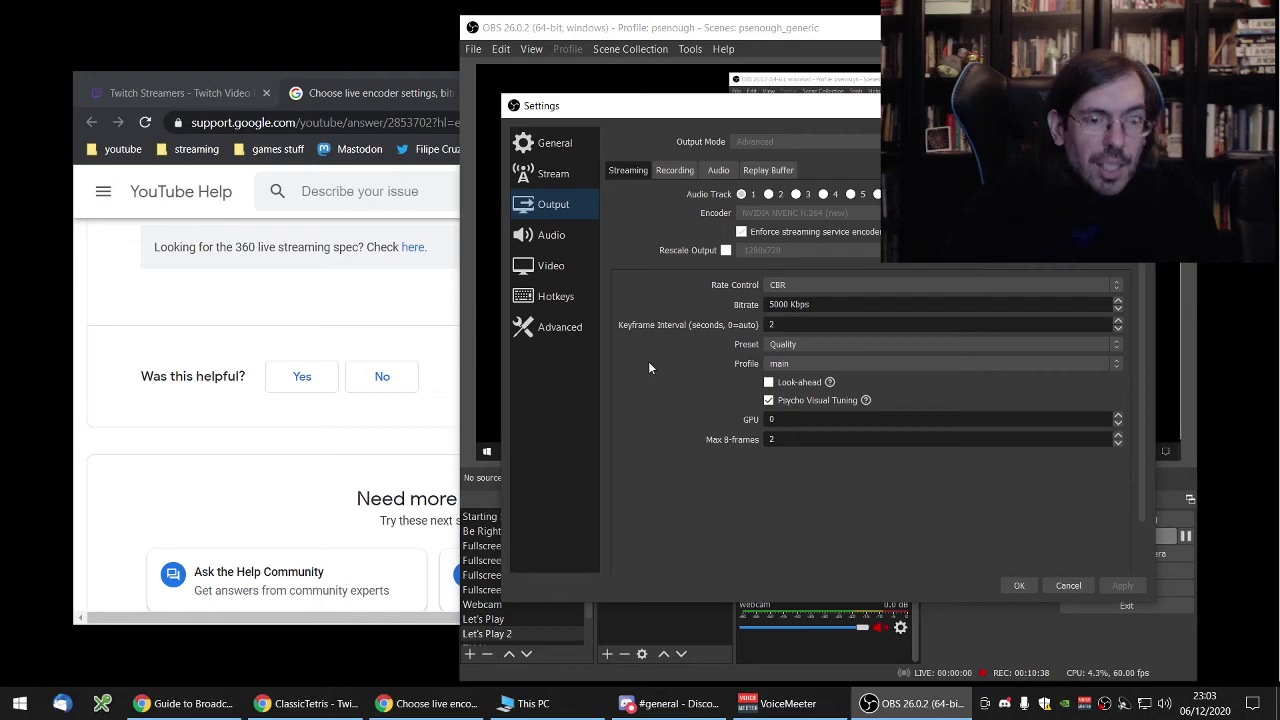
pyautogui.click(548, 271)
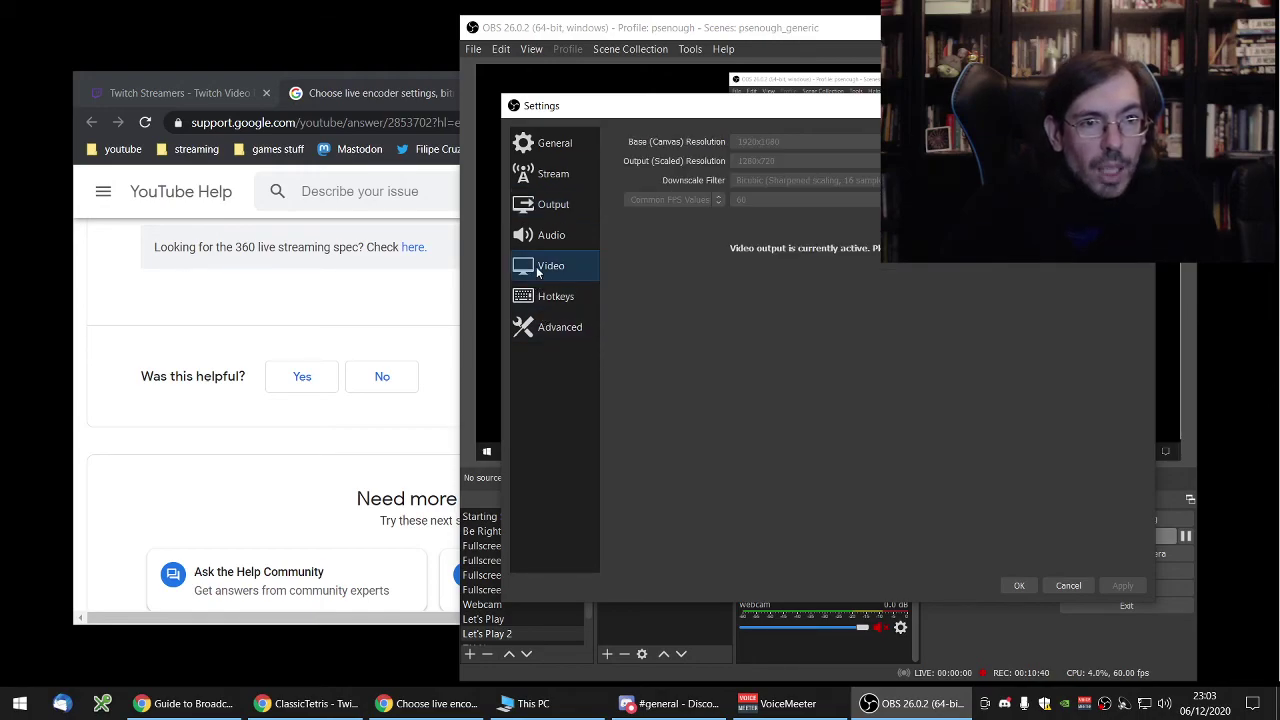
pyautogui.click(1019, 586)
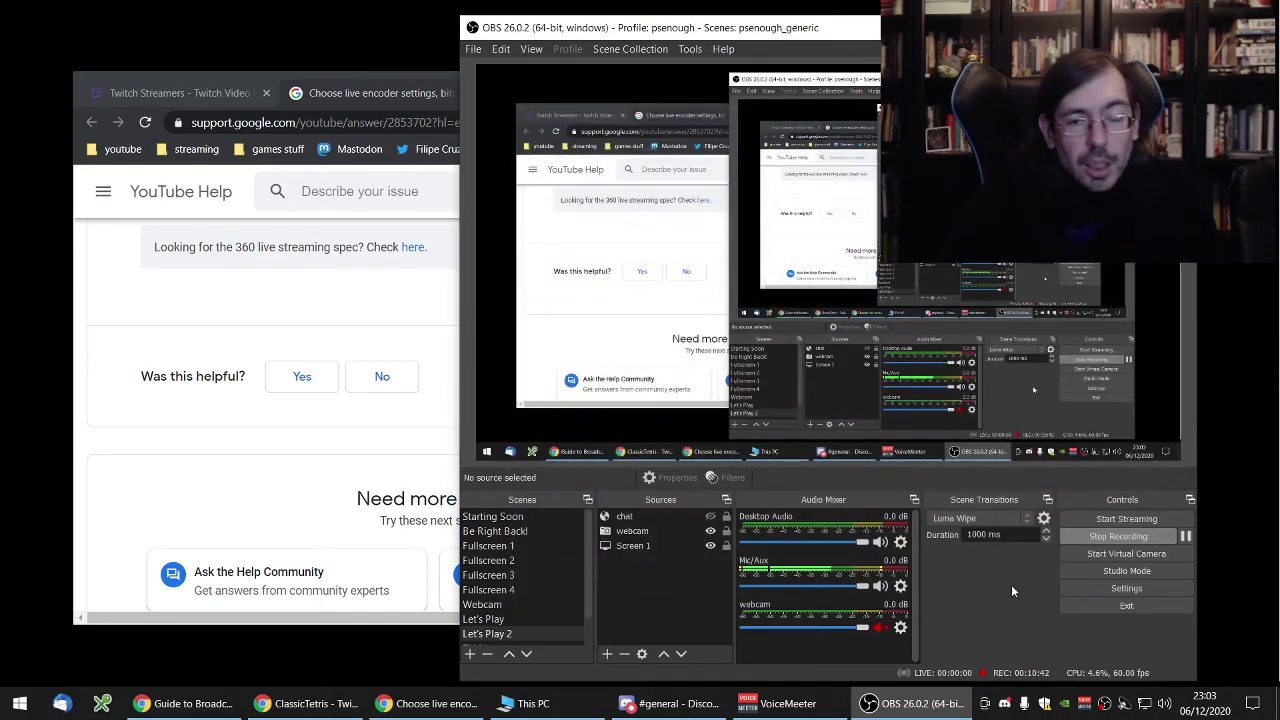